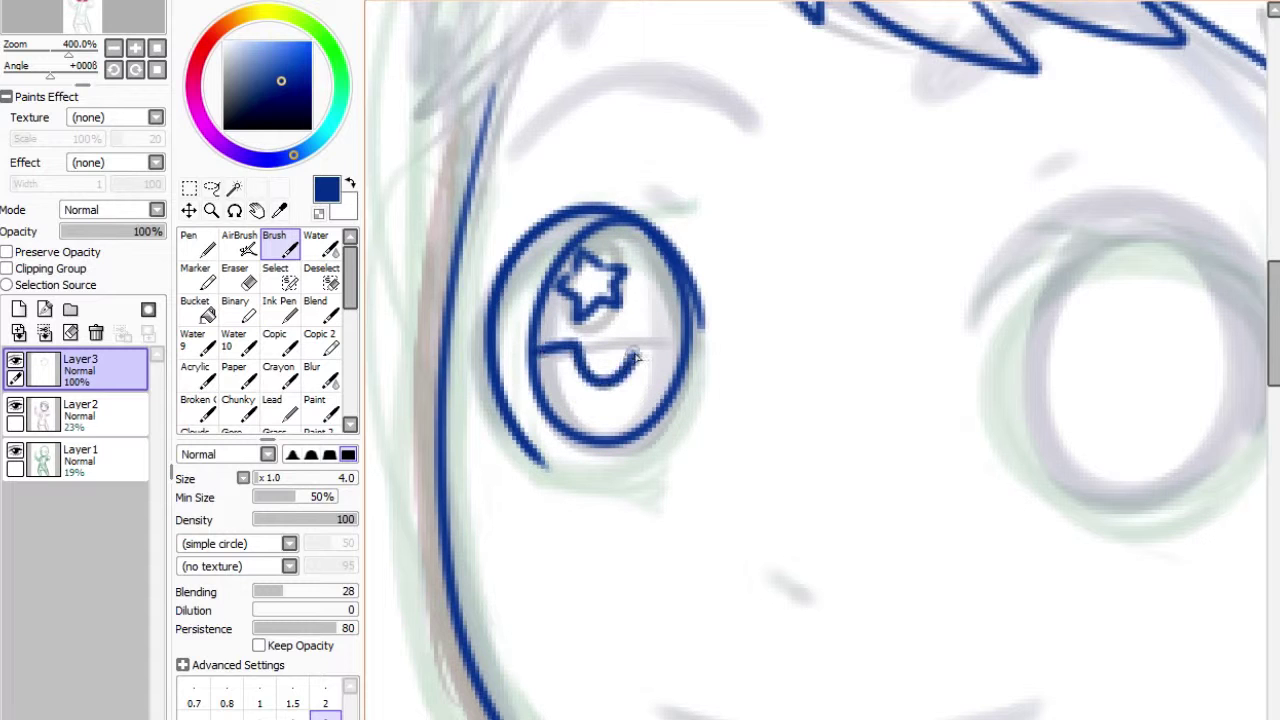
Ink the first eyebrow and the pointed hair lock above the other brow in dark blue on Layer3 with the size 4 Brush.
left_click_drag(520, 145, 770, 143)
left_click_drag(945, 122, 1155, 48)
left_click_drag(1025, 66, 1142, 36)
Ink the curved upper lash line over the second eye, following the sketch around the eye's outer side.
scroll(648, 618, "right", 3)
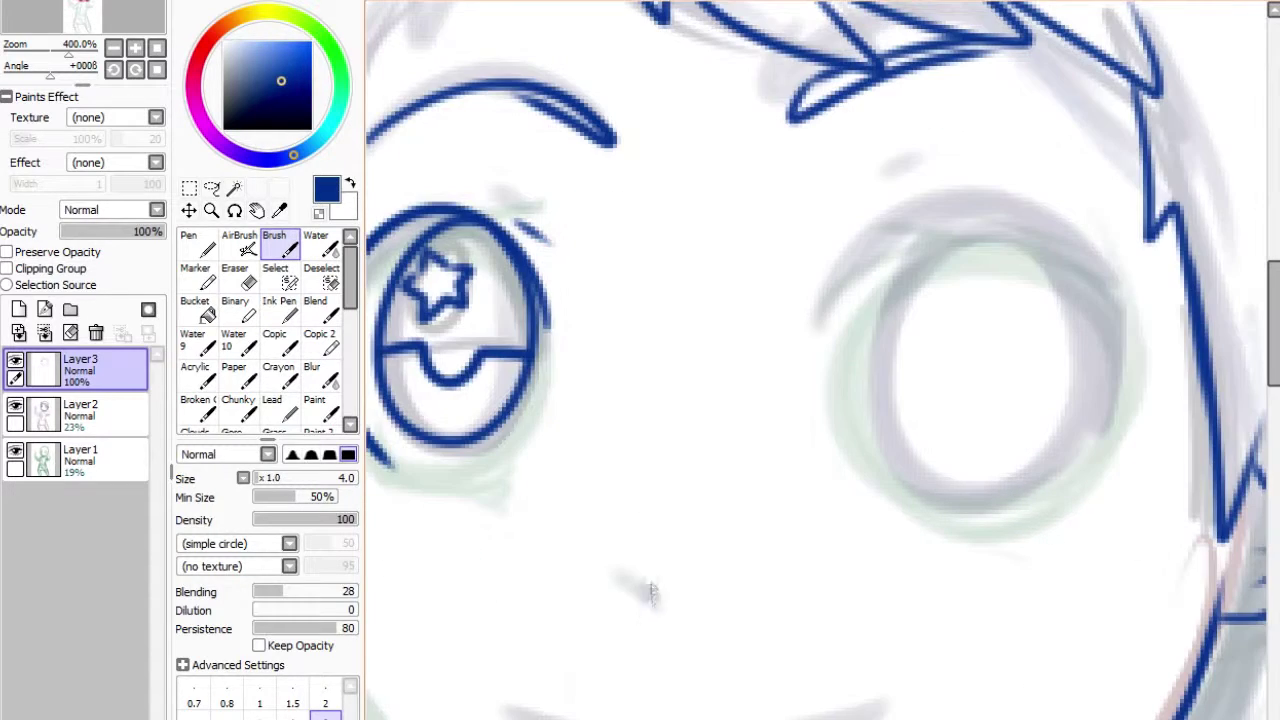
left_click_drag(830, 330, 944, 190)
key("ctrl+z")
left_click_drag(845, 300, 1150, 330)
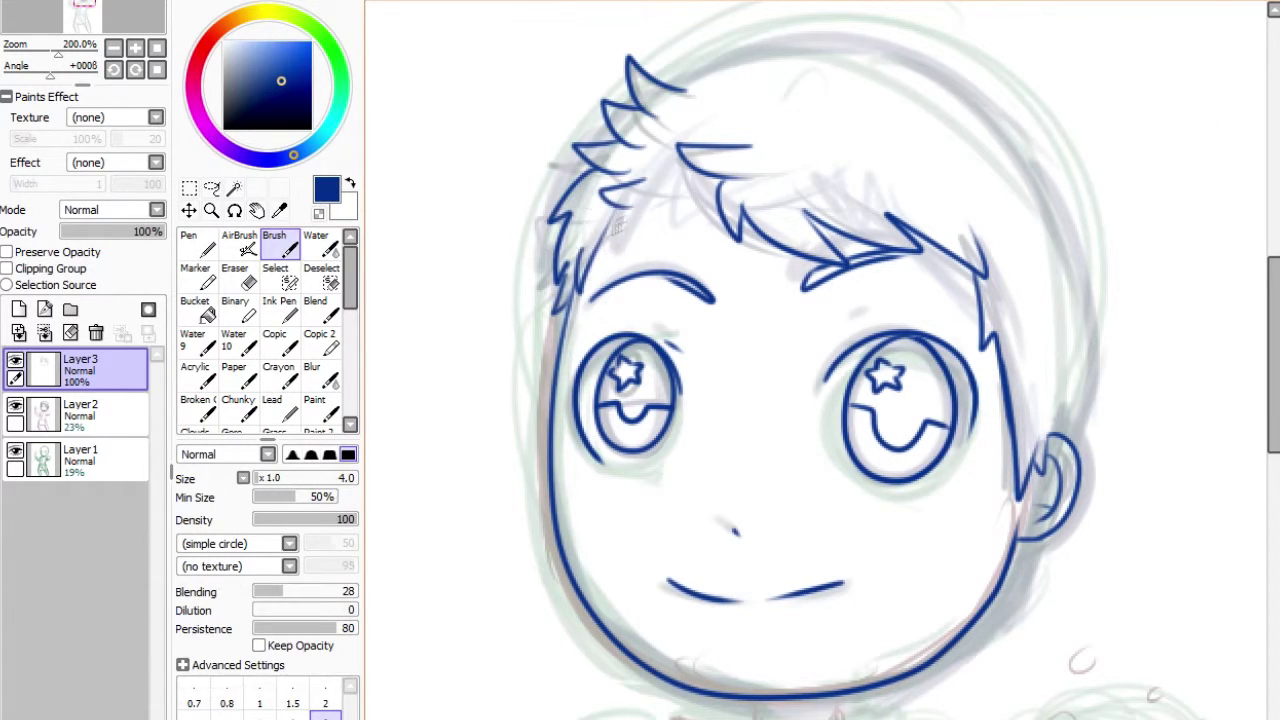
Ink the short temple strands and the outer hair contour from crown to ear, testing the outline with the Magic Wand and clearing the selection.
key("e")
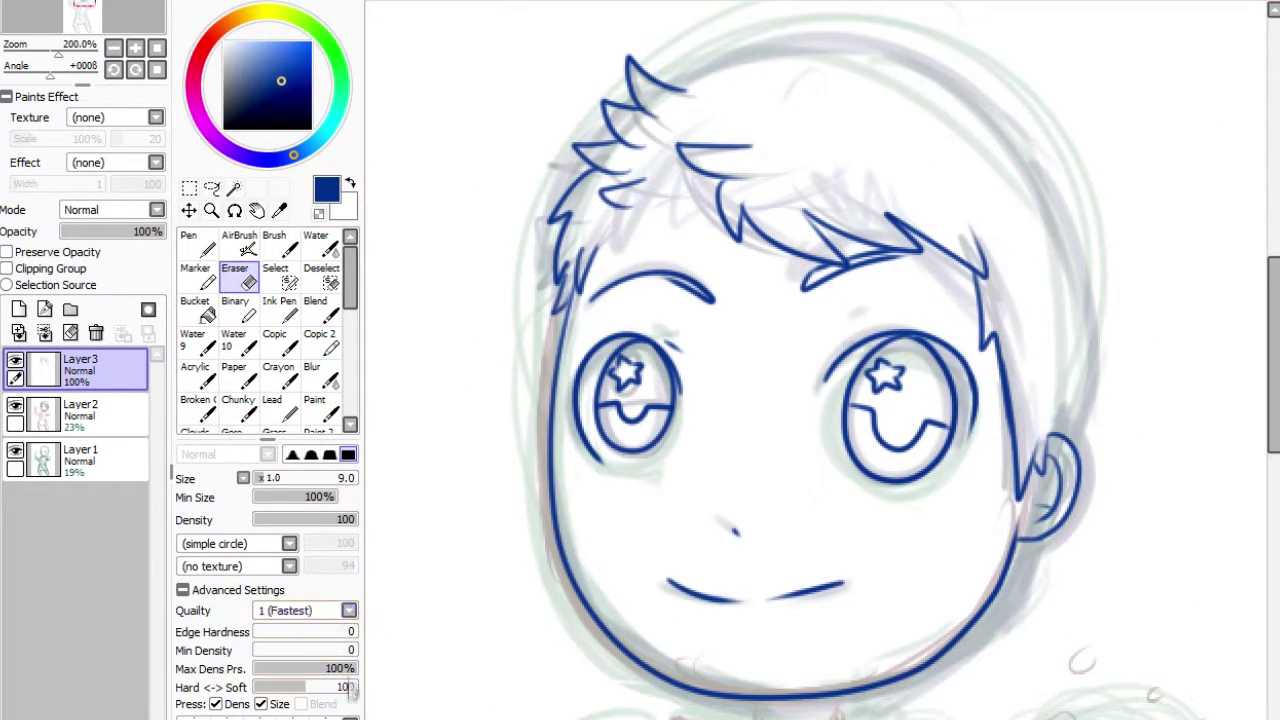
key("b")
left_click_drag(585, 212, 608, 232)
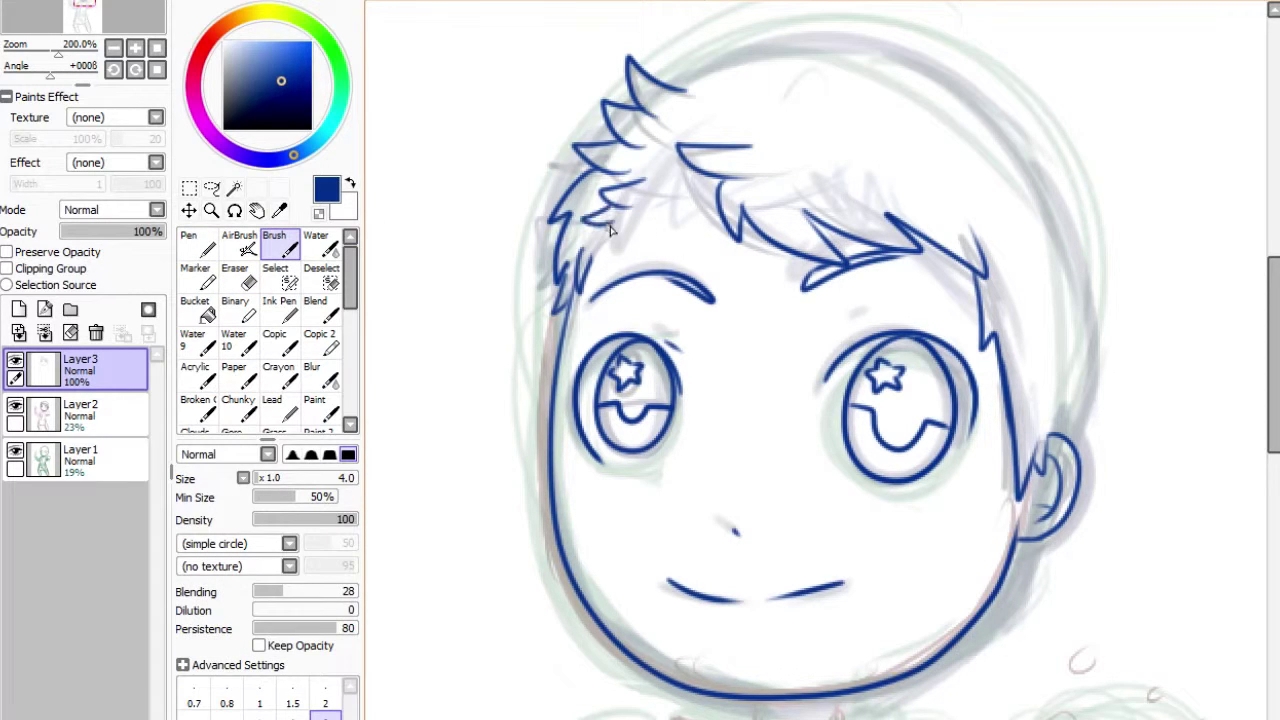
mouse_move(682, 62)
left_mouse_down()
mouse_move(1075, 240)
mouse_move(1080, 370)
mouse_move(1064, 450)
left_mouse_up()
key("w")
left_click(1078, 476)
key("ctrl+d")
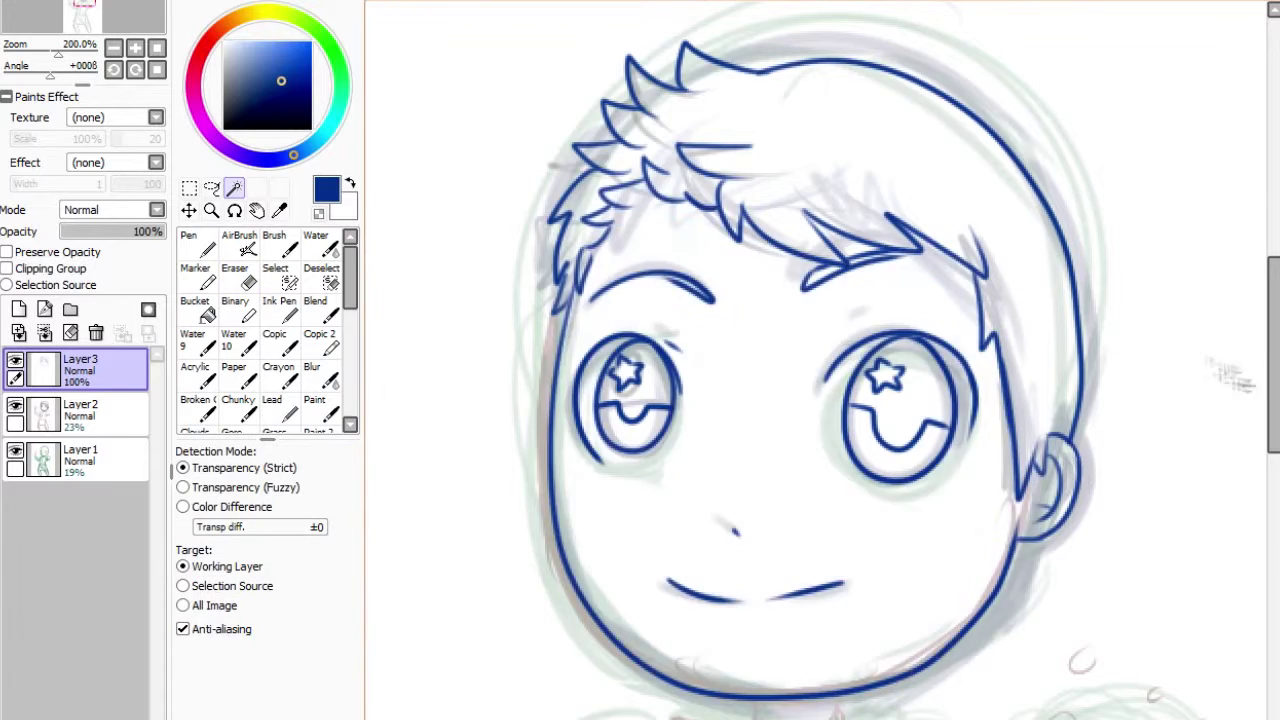
Ink the jacket below the collar: its front opening, both sides and the corner of the waistline.
scroll(1082, 485, "down", 5)
key("b")
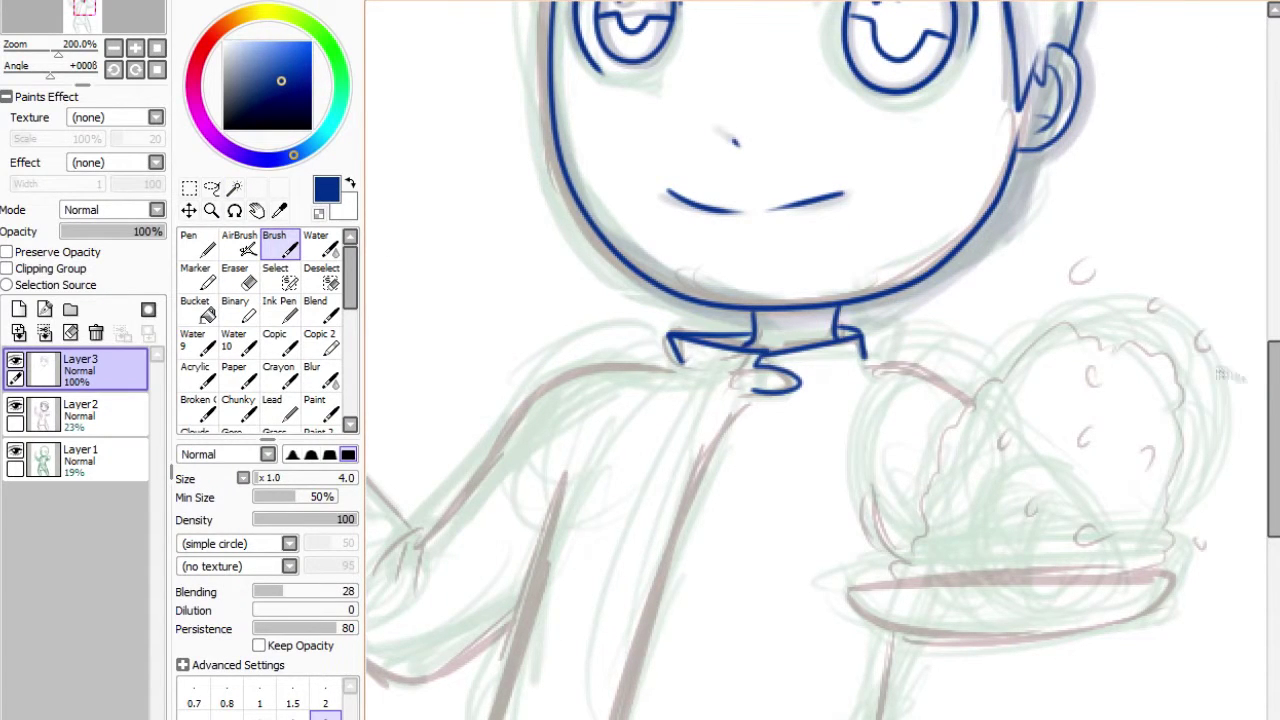
scroll(1228, 375, "down", 3)
left_click_drag(745, 150, 600, 672)
left_click_drag(583, 212, 465, 692)
left_click_drag(905, 395, 780, 625)
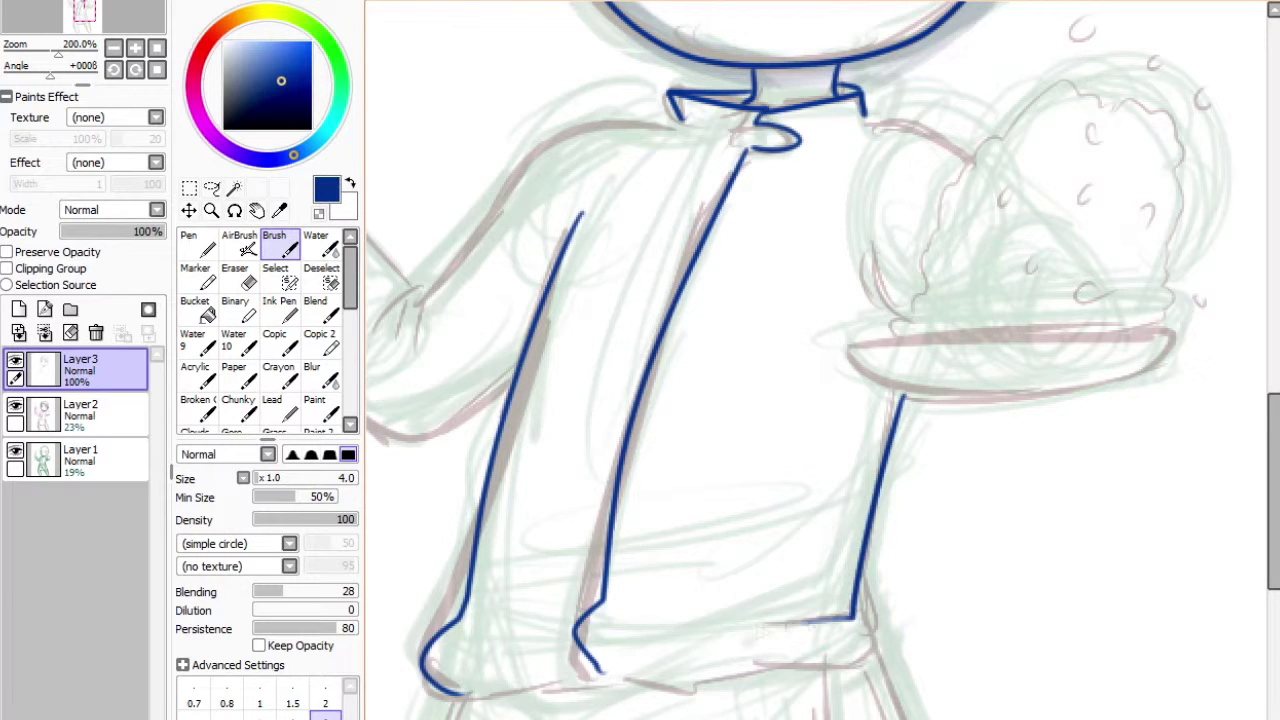
Ink the apron's outline below the waistband, with straight sides and a curved lower hem.
scroll(800, 360, "down", 5)
scroll(800, 360, "left", 1)
mouse_move(532, 298)
left_mouse_down()
mouse_move(924, 280)
mouse_move(932, 628)
left_mouse_up()
left_click_drag(530, 305, 478, 645)
key("ctrl+z")
mouse_move(535, 300)
left_mouse_down()
mouse_move(657, 687)
mouse_move(947, 636)
left_mouse_up()
Ink the diagonal fold line across the middle of the apron.
left_click_drag(614, 368, 720, 520)
key("ctrl+z")
left_click_drag(632, 465, 790, 570)
key("e")
key("b")
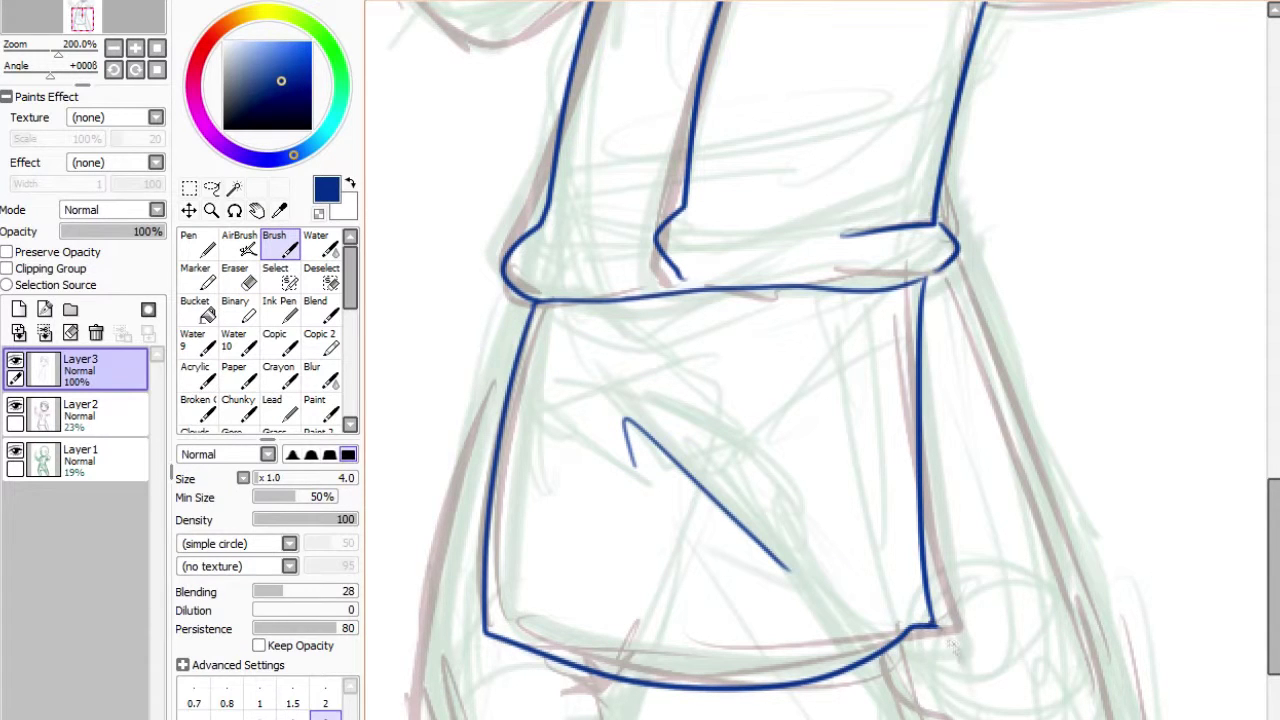
Ink the trouser leg under the plate arm, from the waistband down along its outer and inner edges.
scroll(770, 360, "down", 1)
left_click_drag(910, 326, 1008, 585)
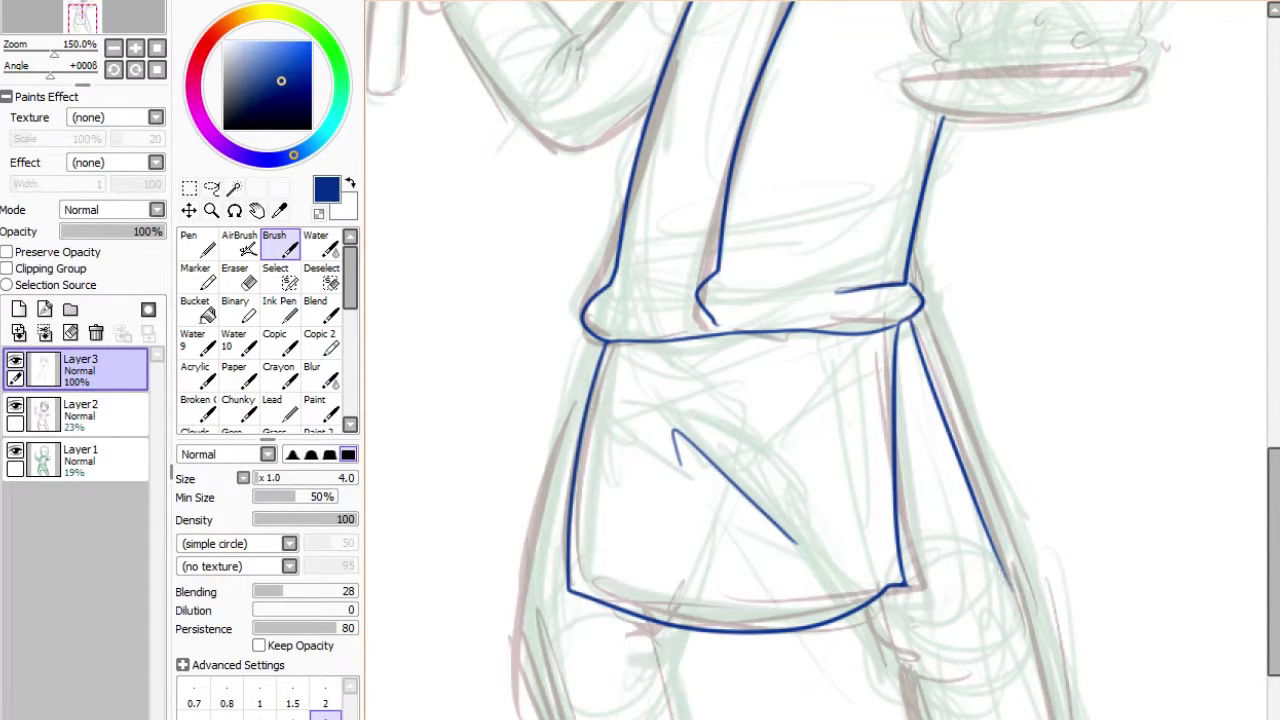
key("n")
key("b")
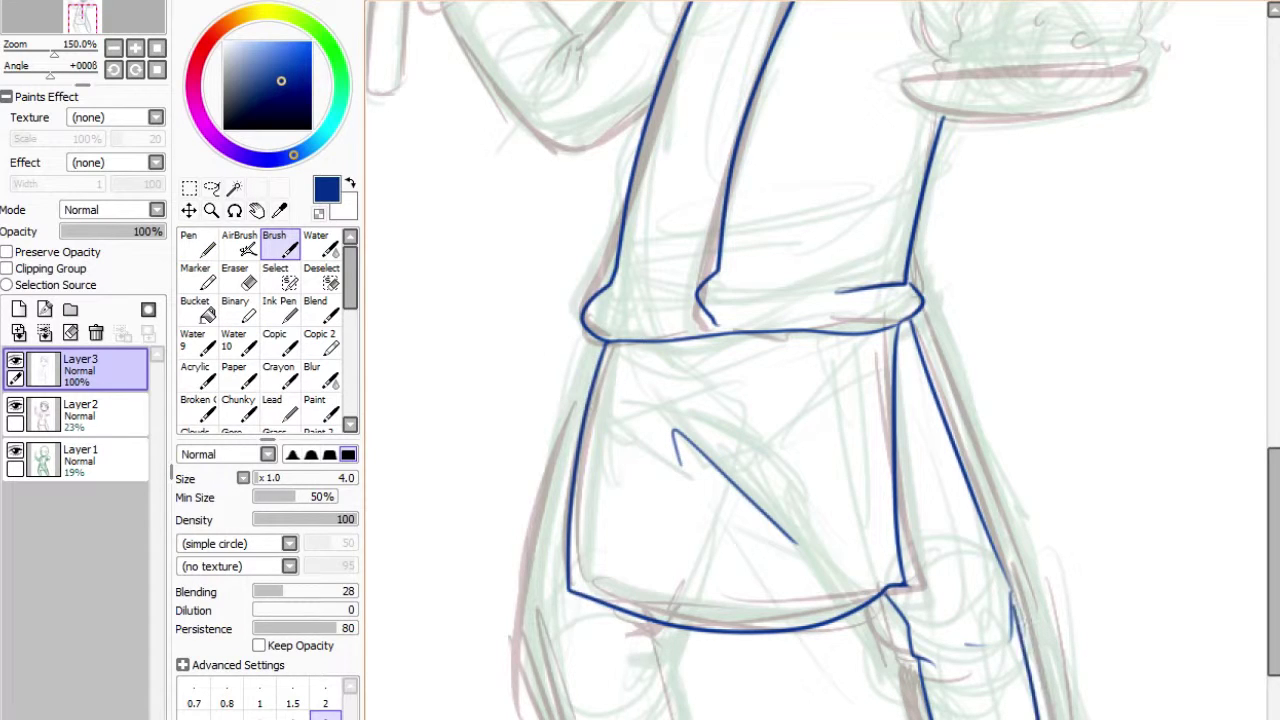
scroll(770, 360, "down", 1)
key("e")
key("b")
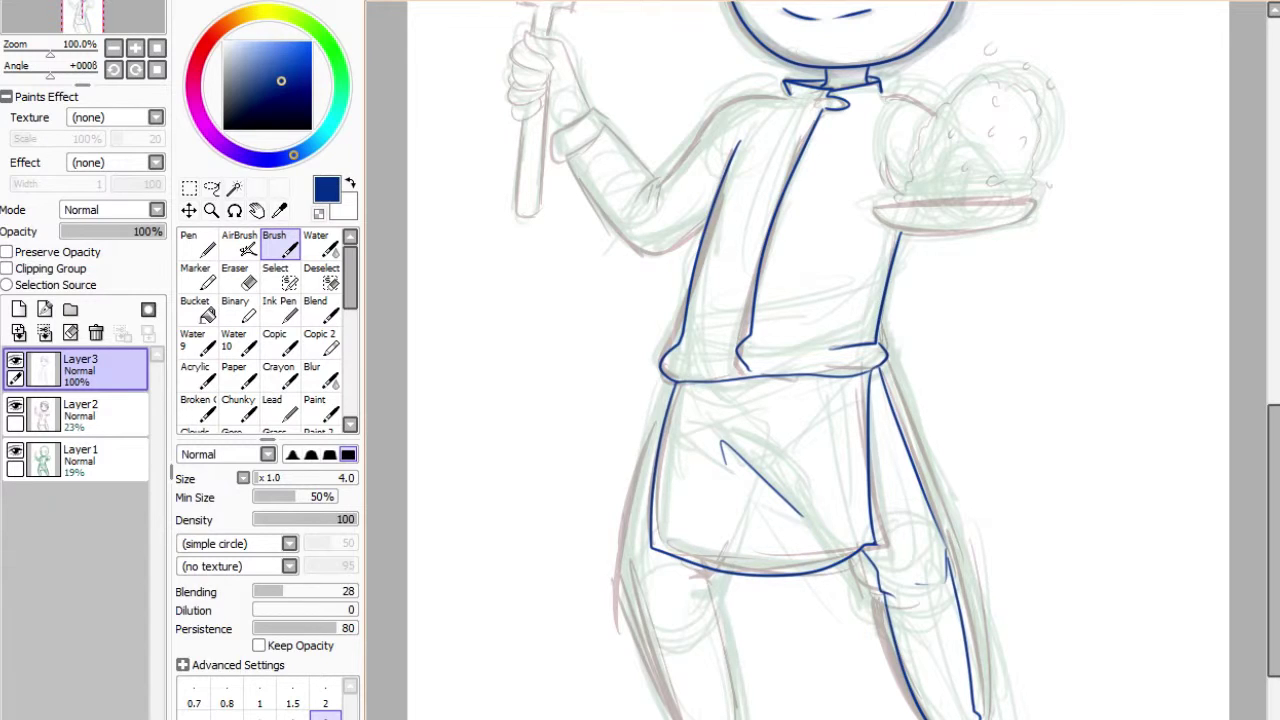
Ink the outer edge of the garment beside the apron and the leg on the spatula side.
key("ctrl+z")
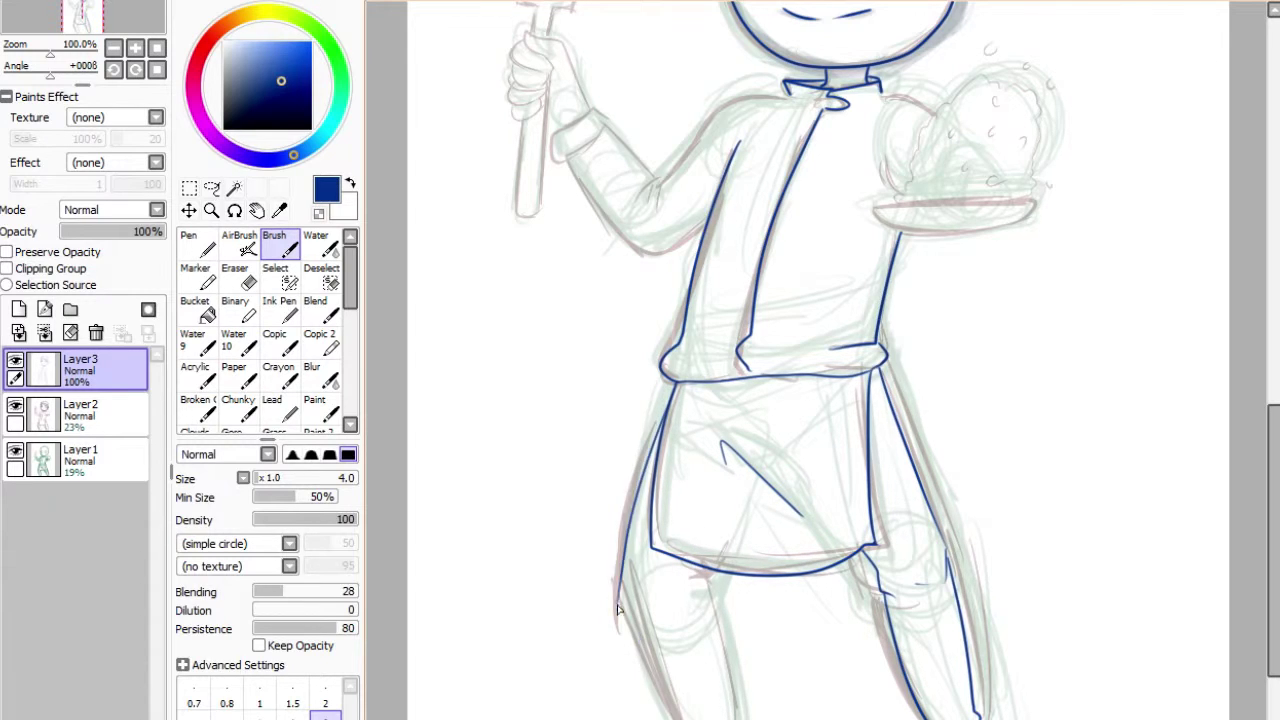
left_click_drag(673, 578, 718, 719)
key("e")
key("b")
Ink the sleeve behind the plate, the plate itself, and the heap of food with its loose bits.
scroll(955, 535, "up", 3)
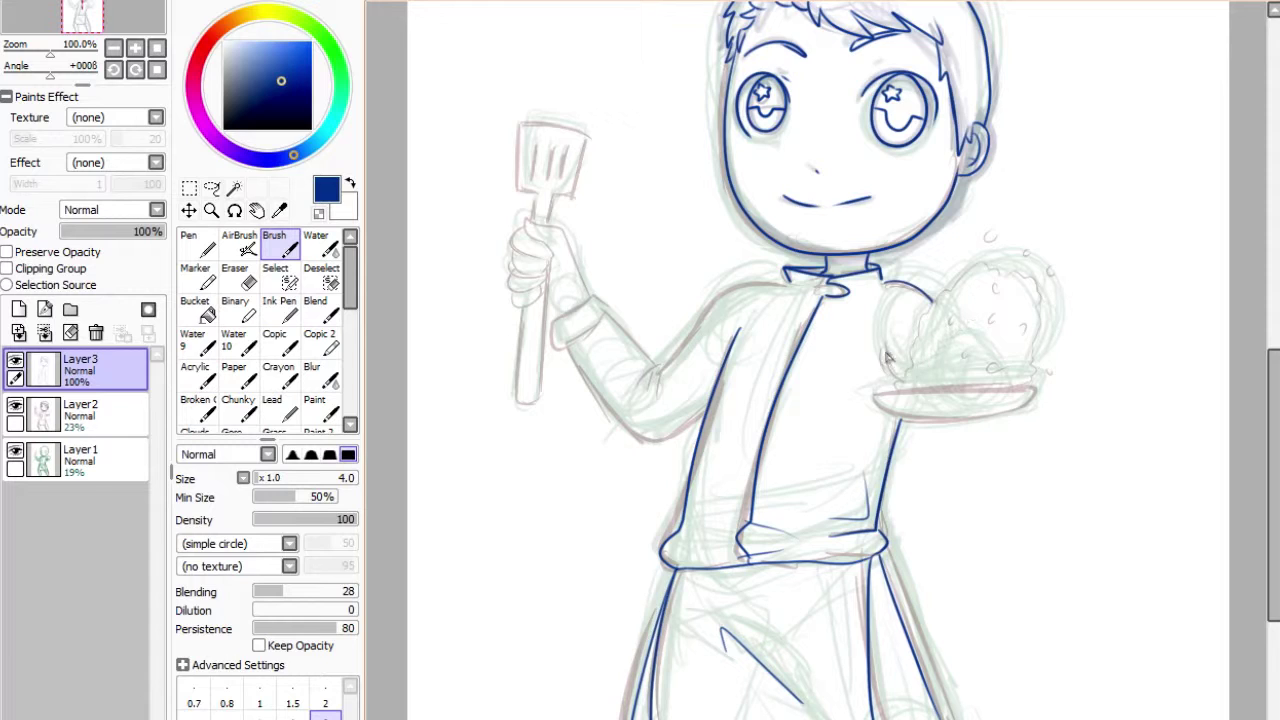
key("e")
key("b")
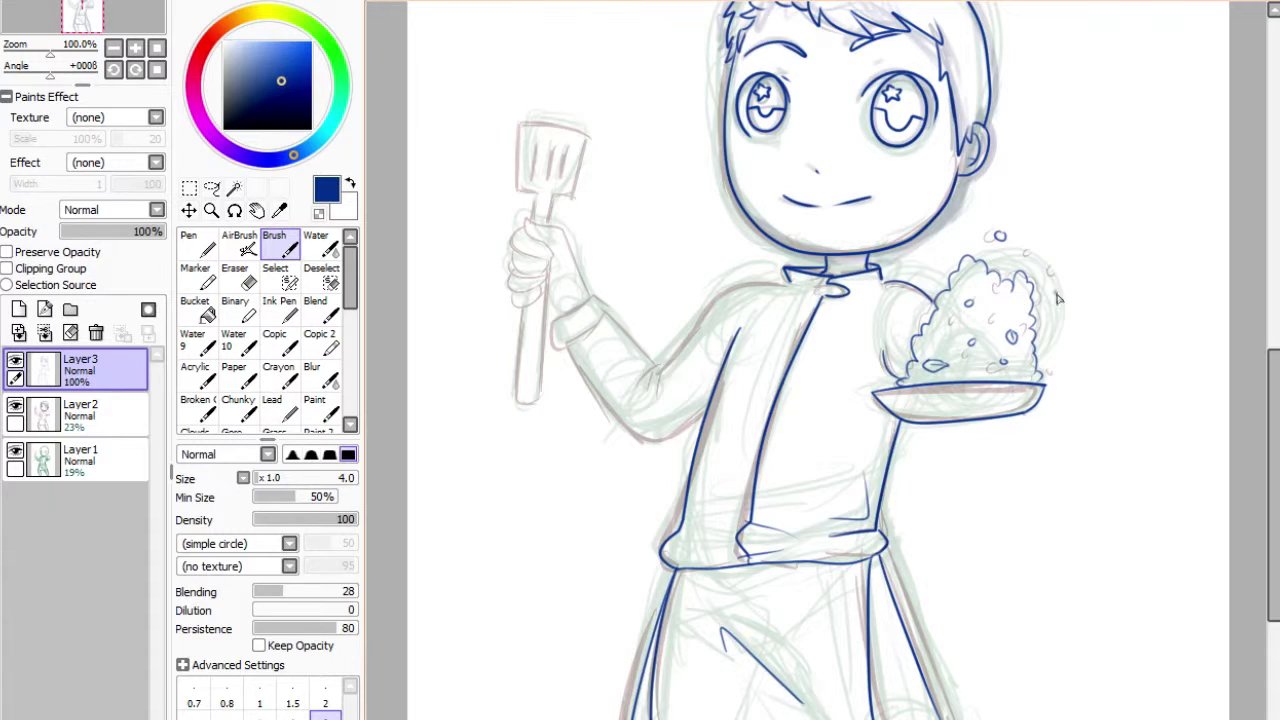
Ink the raised arm from shoulder to wrist and the hand with its curled fingers.
left_click_drag(788, 282, 666, 397)
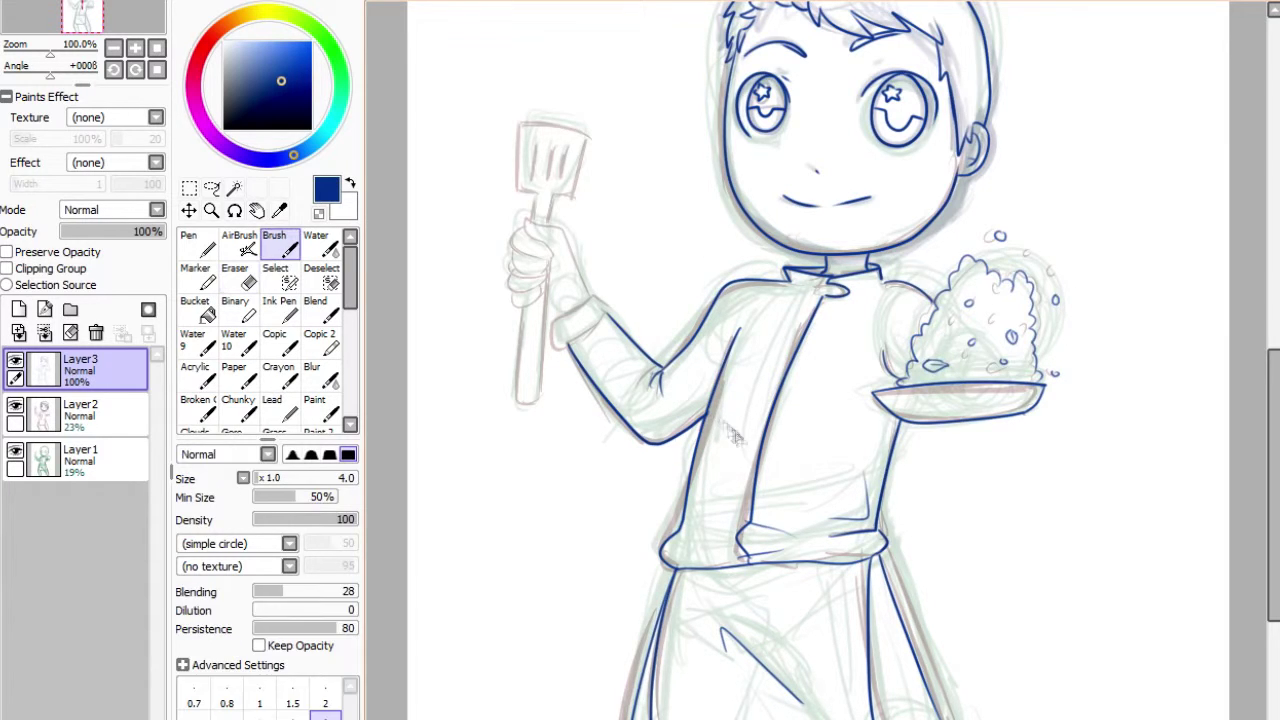
left_click(675, 305, "ctrl")
mouse_move(645, 350)
left_mouse_down()
mouse_move(519, 185)
mouse_move(536, 252)
mouse_move(575, 266)
left_mouse_up()
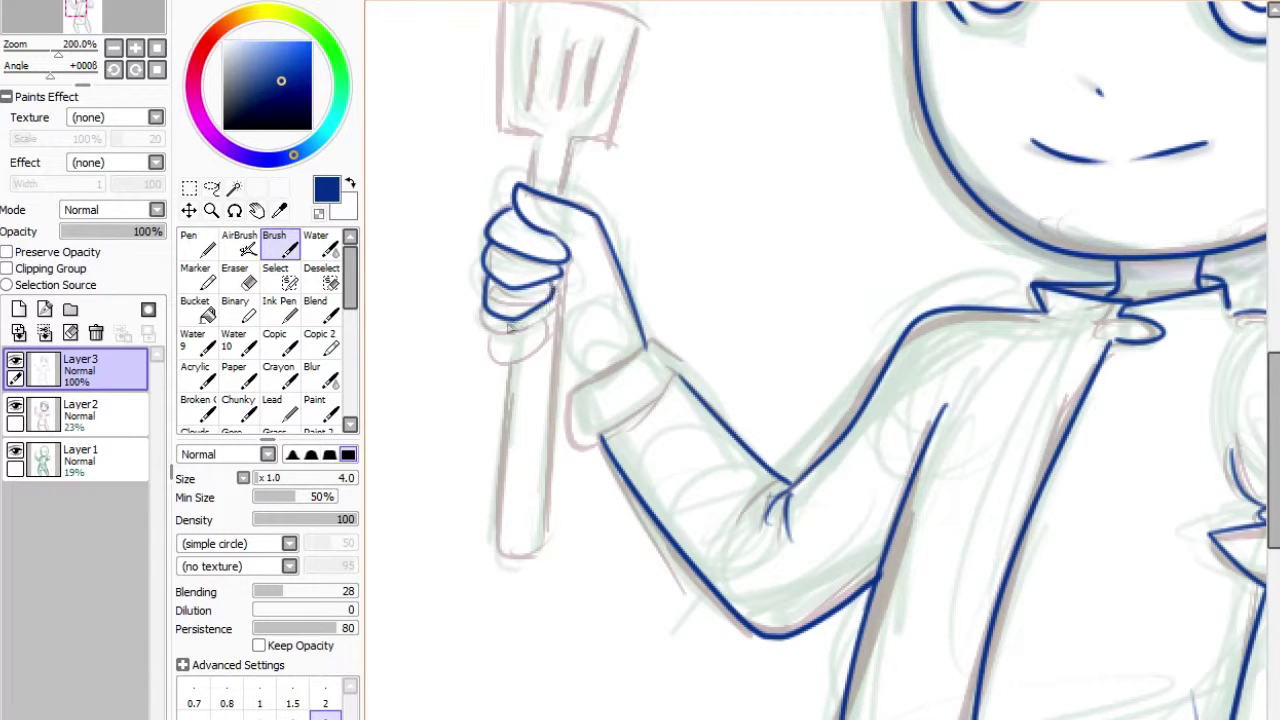
Ink the spatula held in the raised hand: its handle, neck and slotted blade.
left_click_drag(562, 290, 535, 552)
mouse_move(512, 340)
left_mouse_down()
mouse_move(535, 550)
mouse_move(623, 636)
left_mouse_up()
left_click_drag(594, 80, 728, 100)
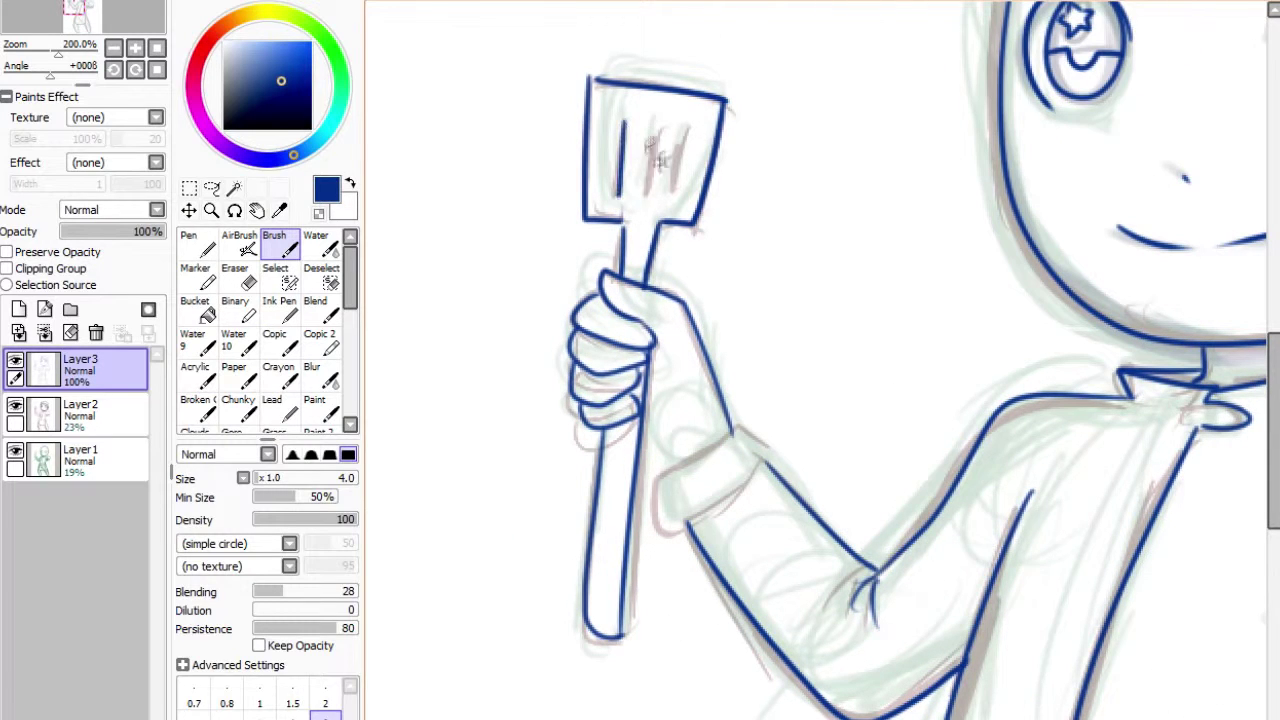
Preserve Layer3's opacity and recolor its line art black.
scroll(660, 165, "up", 5)
scroll(660, 165, "right", 5)
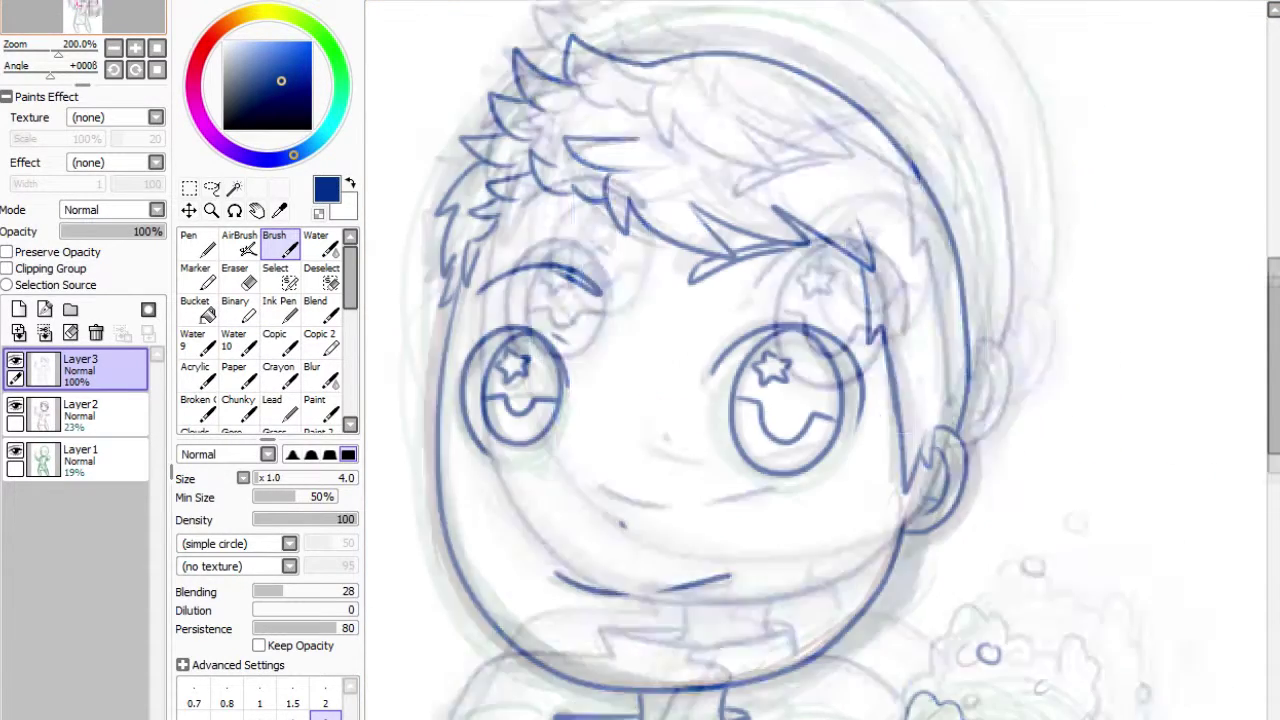
key("minus")
key("minus")
key("minus")
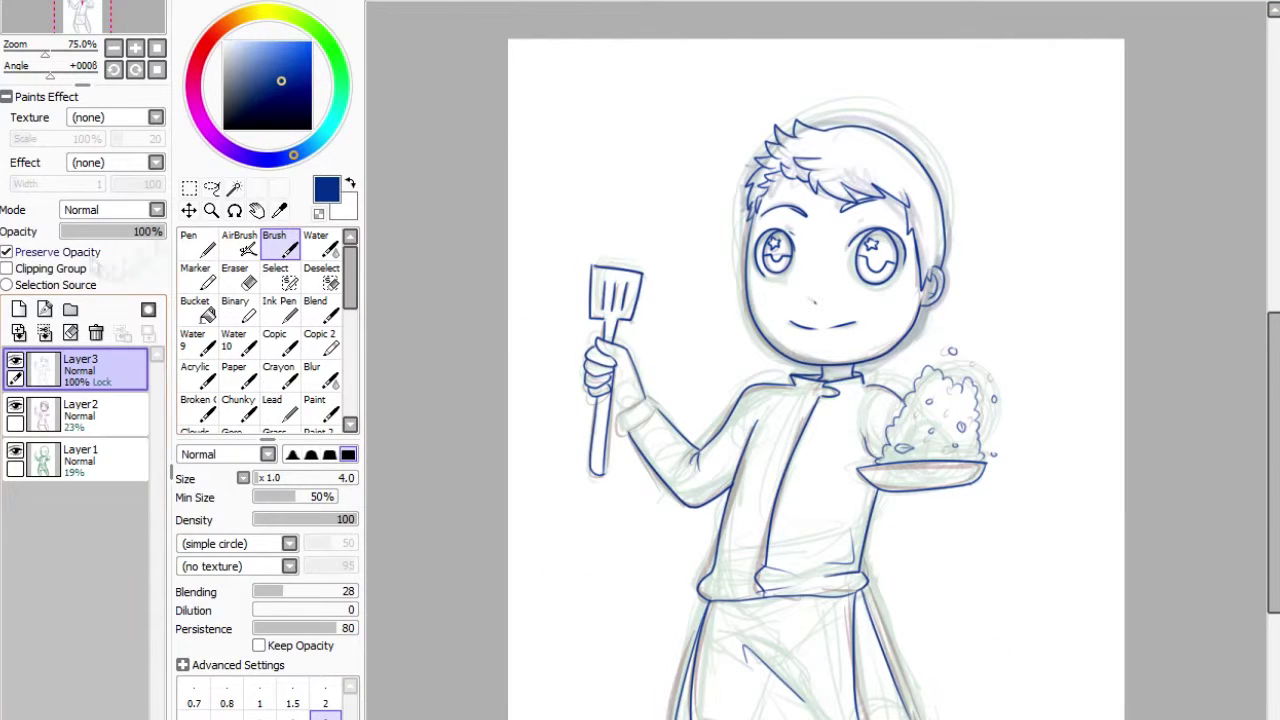
left_click(223, 128)
Delete the two sketch layers, Layer2 and Layer1.
left_click(80, 410)
left_click(96, 332)
left_click(96, 332)
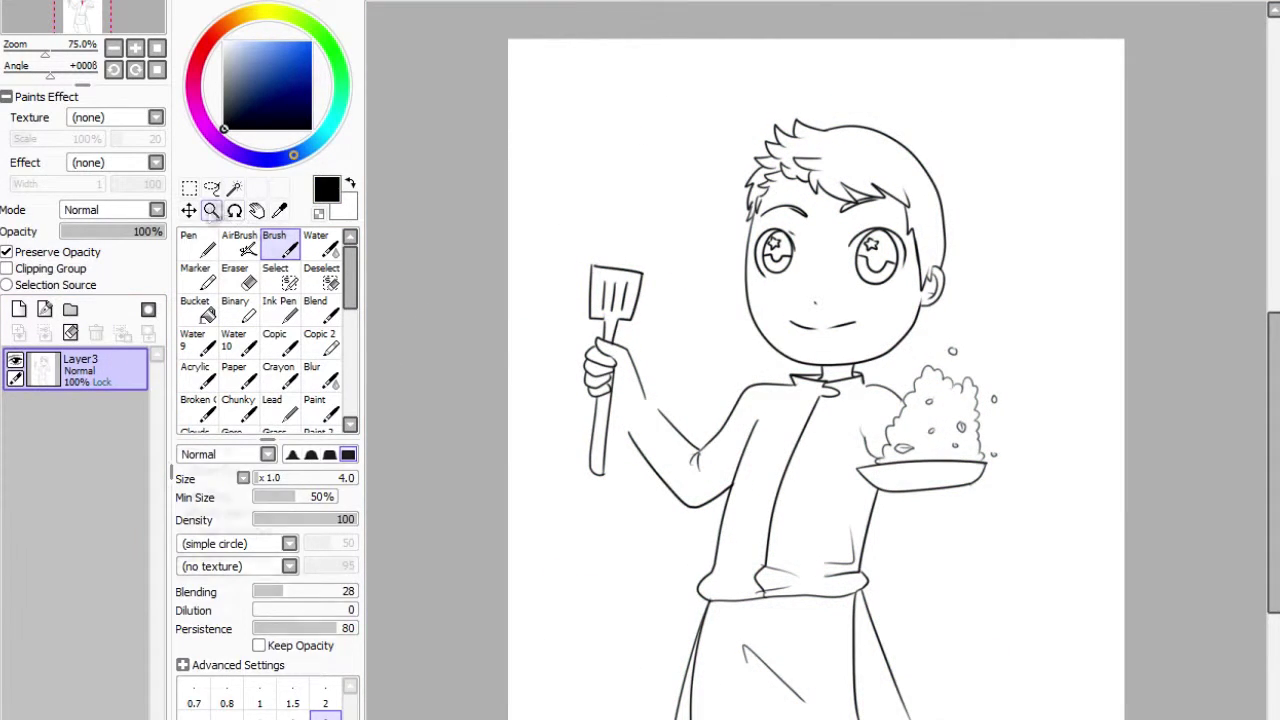
Shade the back and crown of the brown hair on Layer4 with a darker brown, using the Brush at size 20.
key("e")
key("plus")
key("plus")
key("plus")
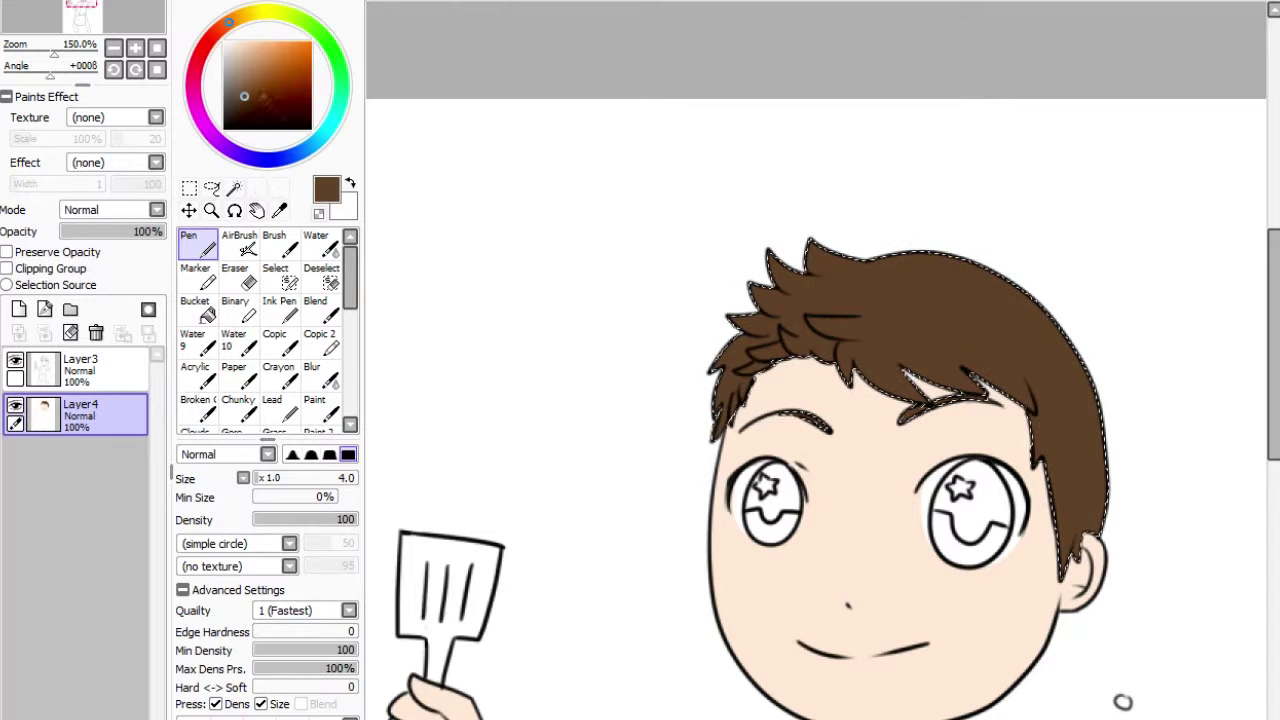
key("b")
left_click(247, 107)
left_click_drag(1095, 380, 1095, 525)
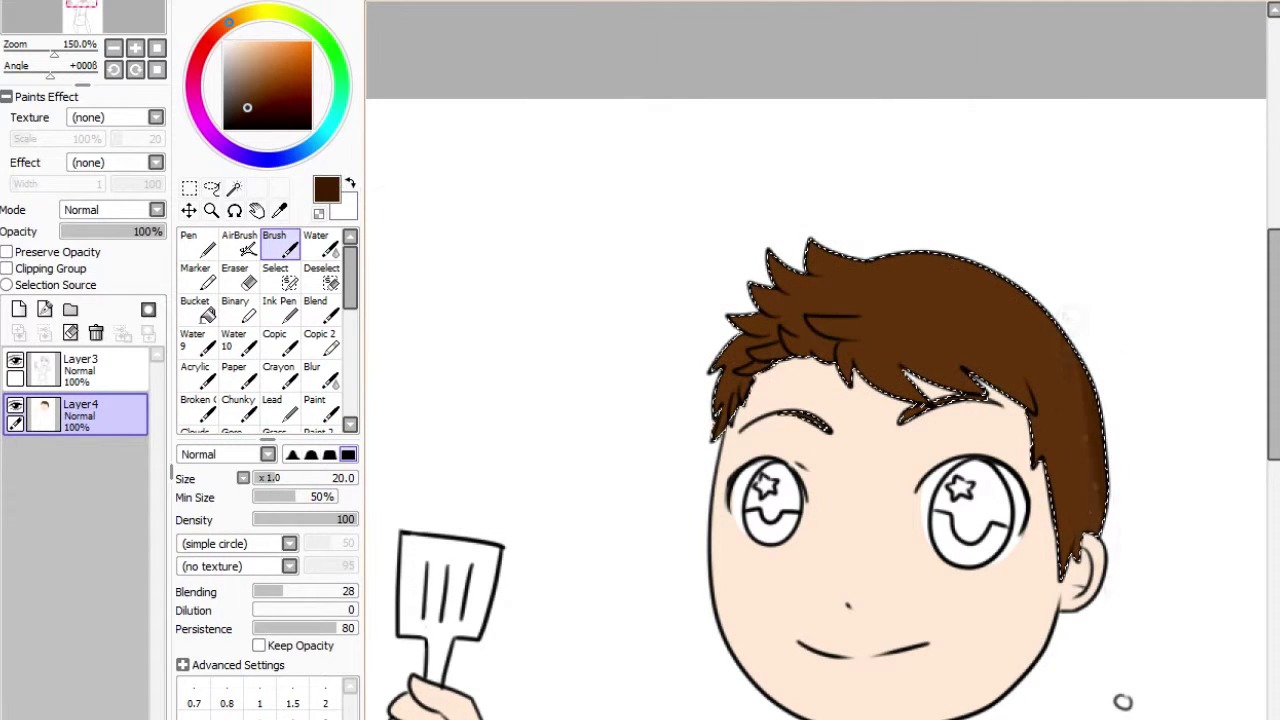
left_click_drag(1070, 320, 1070, 560)
left_click_drag(1030, 295, 1030, 415)
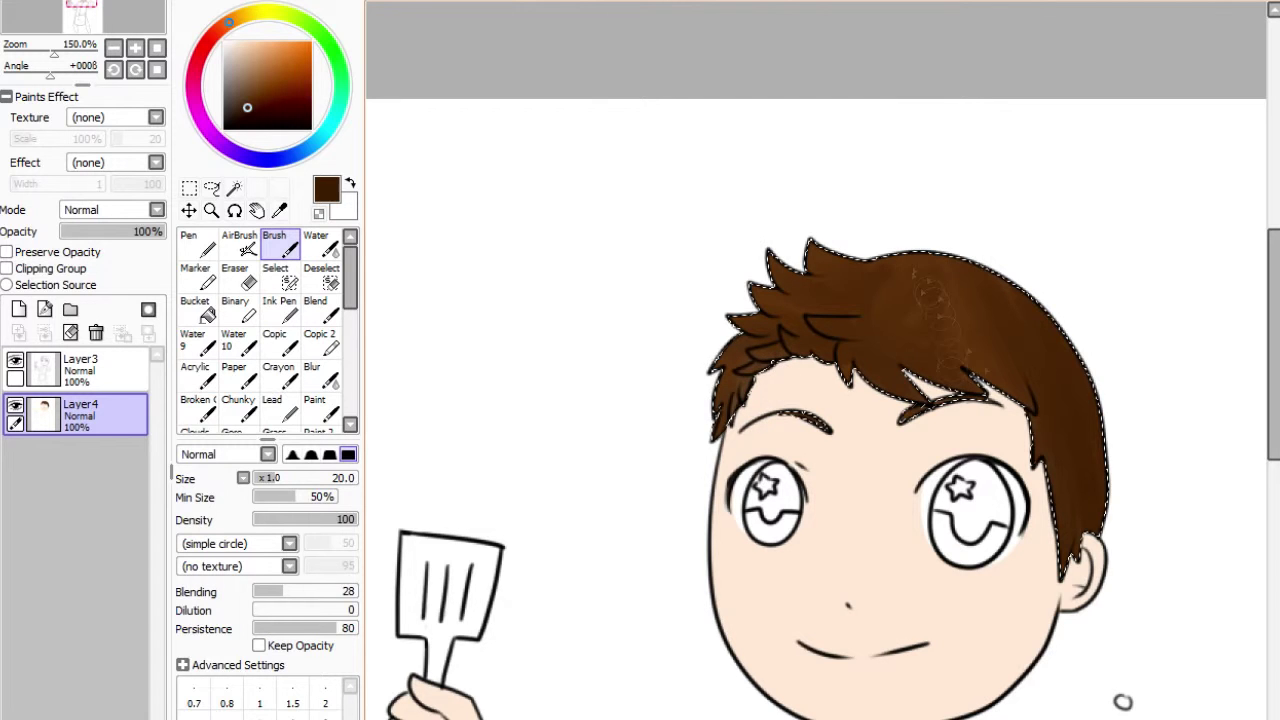
Brush soft light-tan highlights across the top of the hair and smooth them with the Blur brush.
left_click(243, 62)
left_click_drag(775, 262, 862, 255)
left_click_drag(1000, 280, 1090, 380)
mouse_move(775, 265)
left_mouse_down()
mouse_move(862, 258)
mouse_move(783, 316)
left_mouse_up()
left_click_drag(1040, 290, 1080, 540)
mouse_move(780, 262)
left_mouse_down()
mouse_move(860, 250)
mouse_move(1080, 370)
left_mouse_up()
left_click_drag(931, 349, 1060, 300)
left_click_drag(780, 250, 1090, 380)
left_click_drag(930, 255, 1090, 380)
left_click_drag(825, 255, 960, 250)
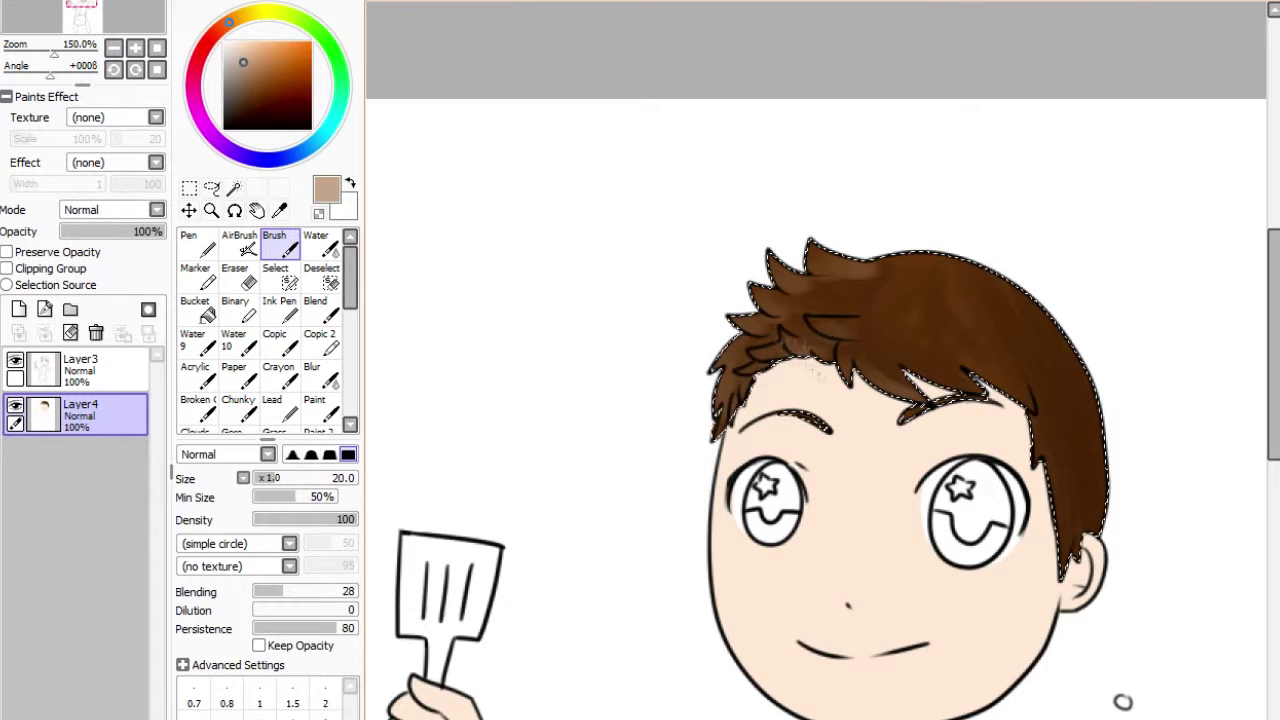
left_click(320, 375)
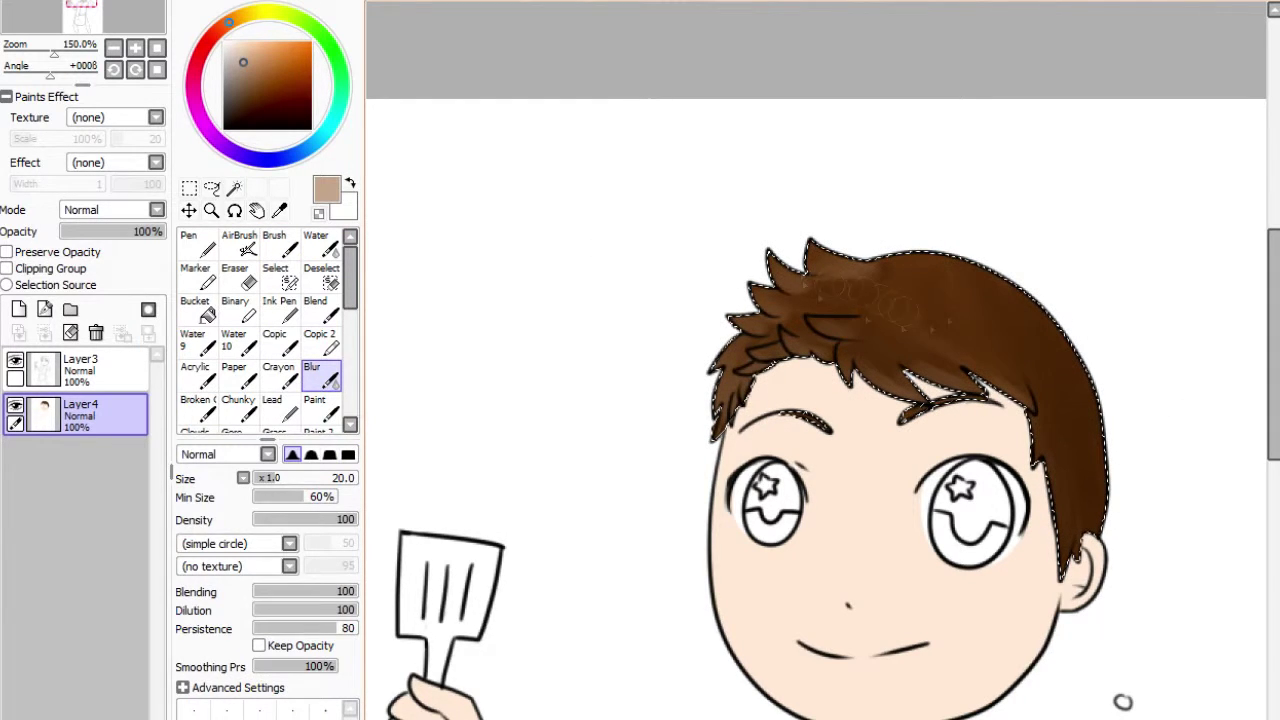
Draw thin light-tan highlight strokes along the spiky hair tufts with the Pen at size 4.
key("n")
scroll(768, 352, "up", 2)
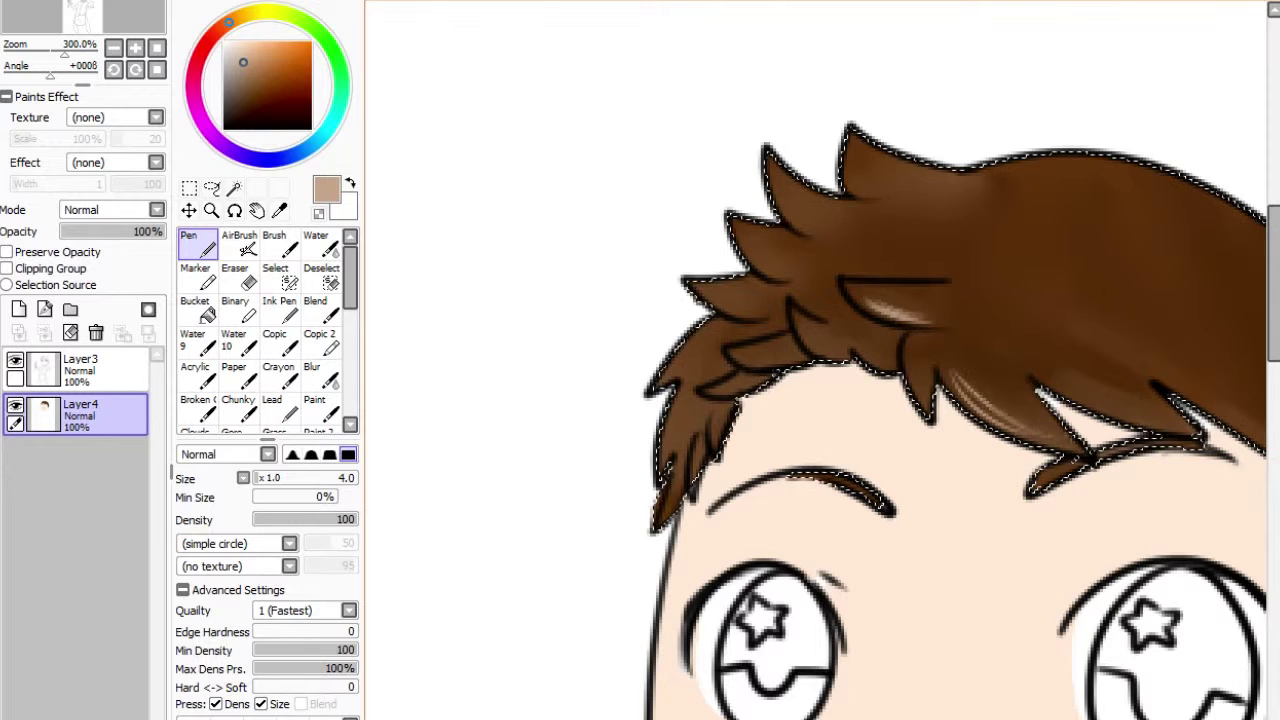
left_click_drag(785, 210, 772, 180)
left_click_drag(735, 290, 705, 282)
left_click_drag(840, 200, 825, 175)
left_click_drag(775, 348, 745, 345)
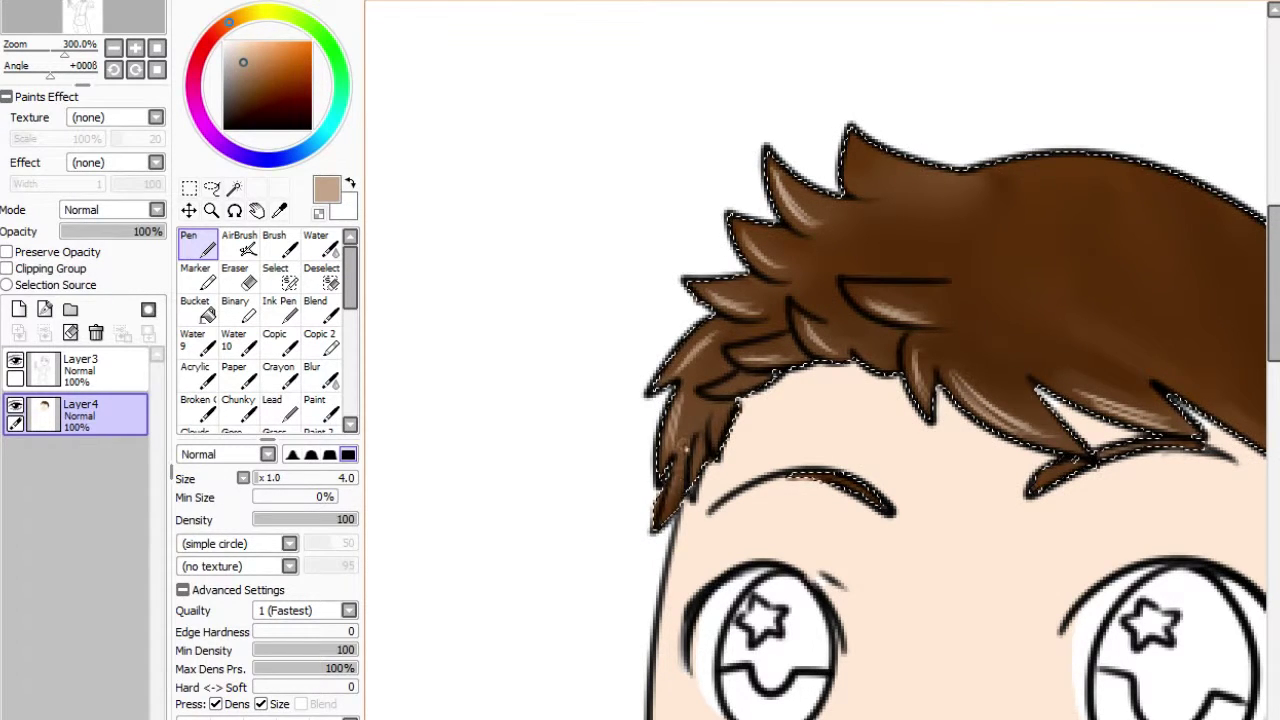
key("m")
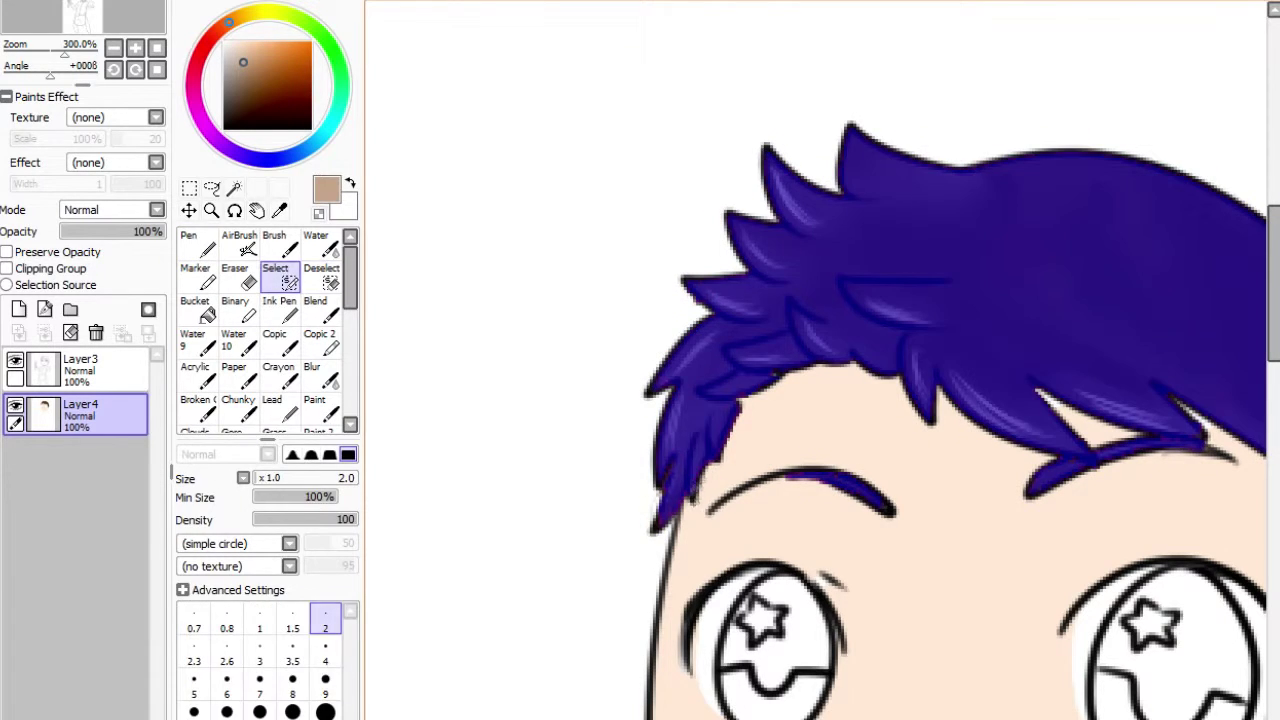
key("b")
key("n")
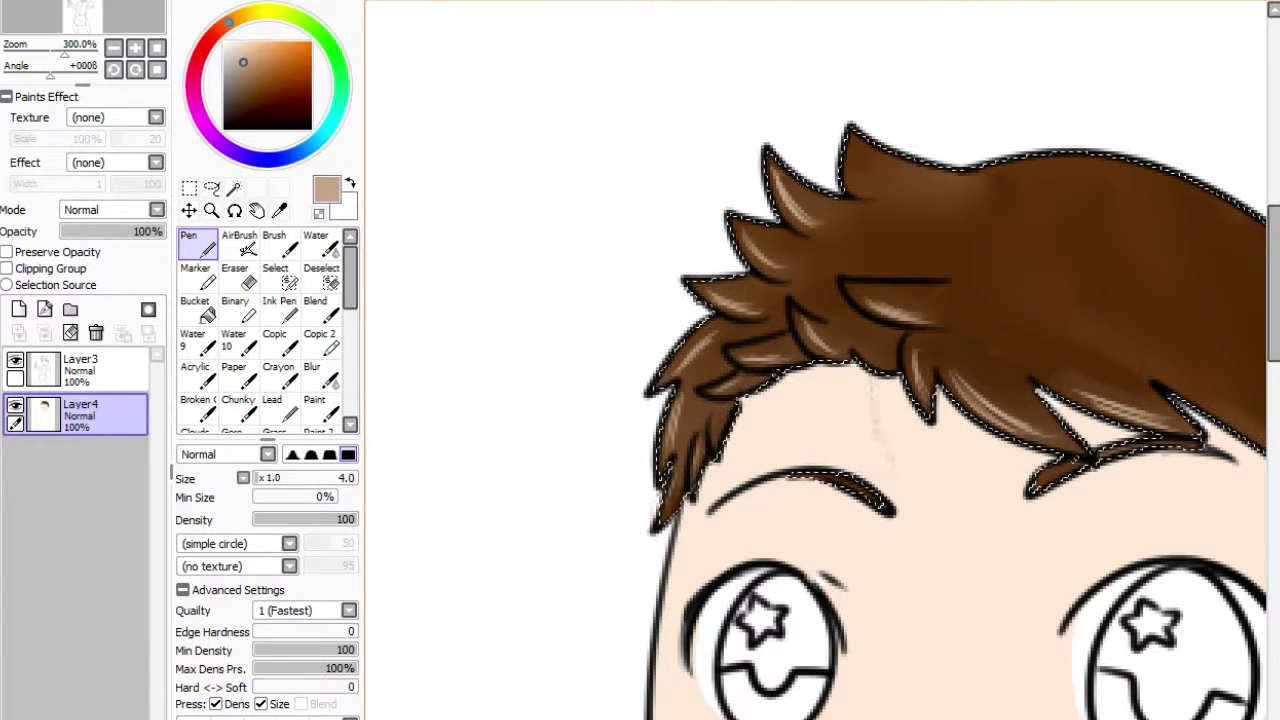
Set the Pen's size to 9.
key("ctrl+minus")
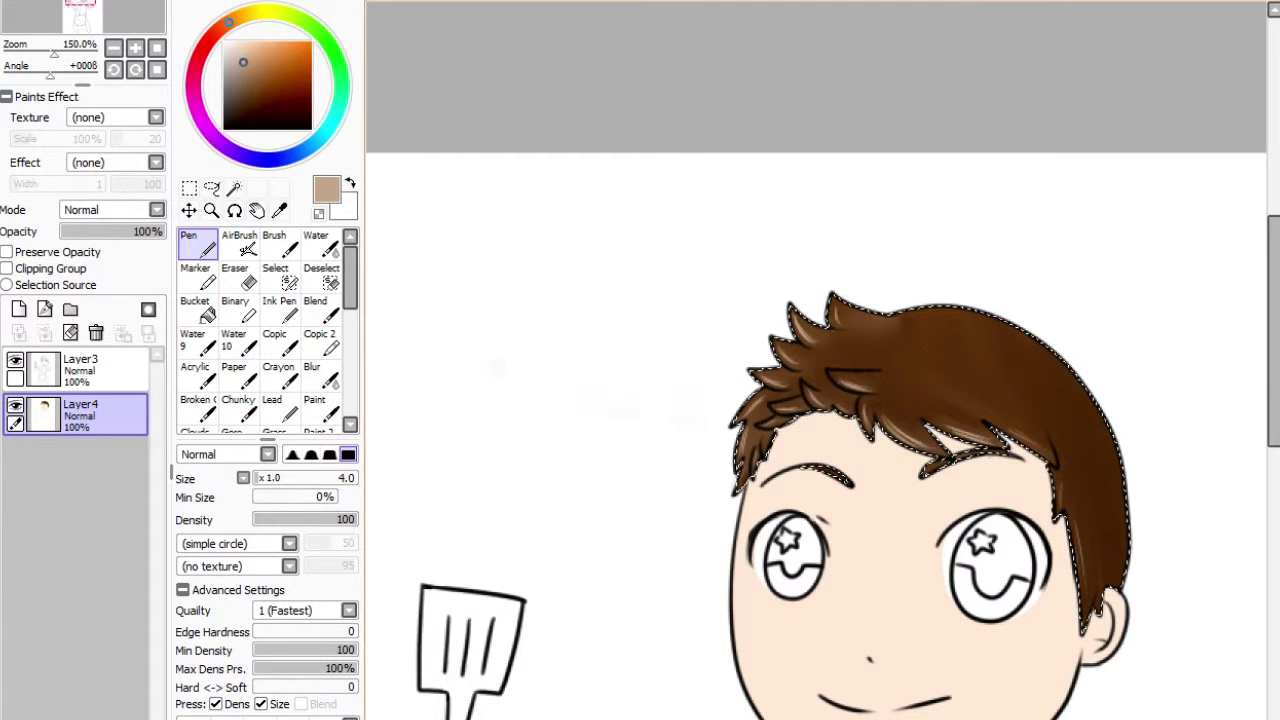
scroll(816, 400, "down", 3)
key("bracketright")
key("bracketright")
key("bracketright")
key("bracketright")
key("bracketright")
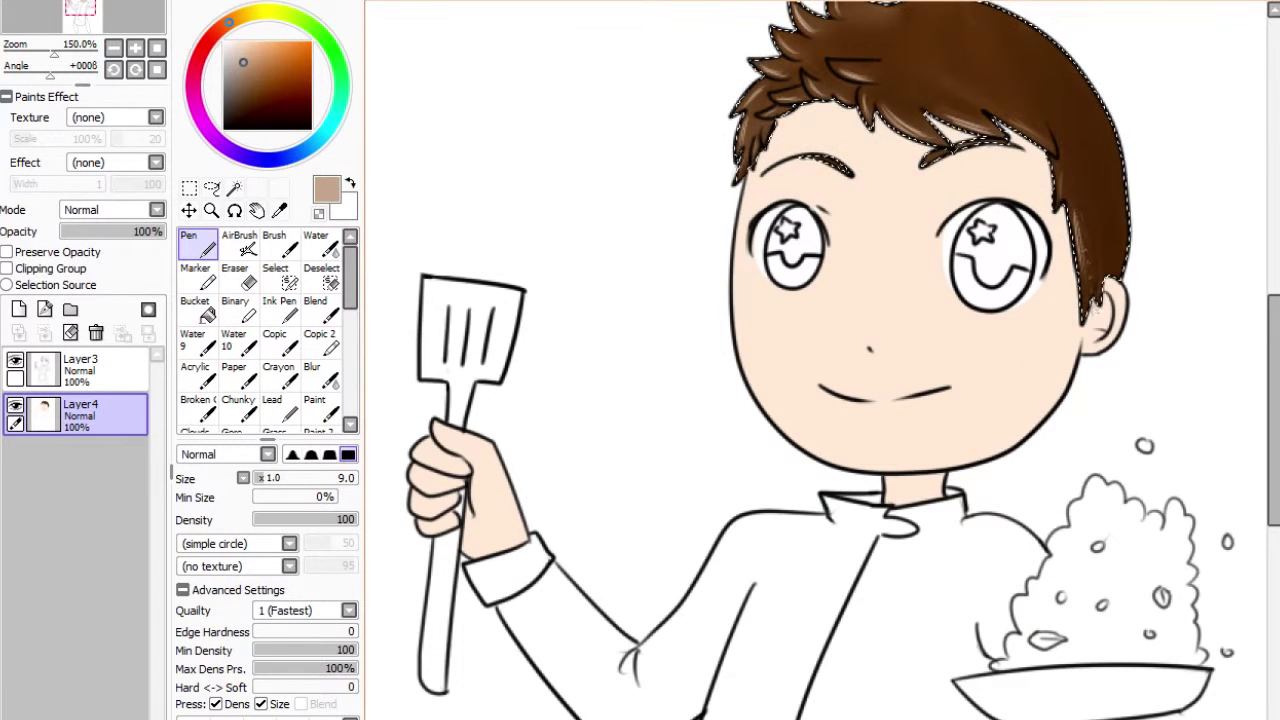
Select the face area with the Magic Wand, using the Layer3 line art as the working layer instead of Layer4.
left_click(234, 187)
left_click(900, 300)
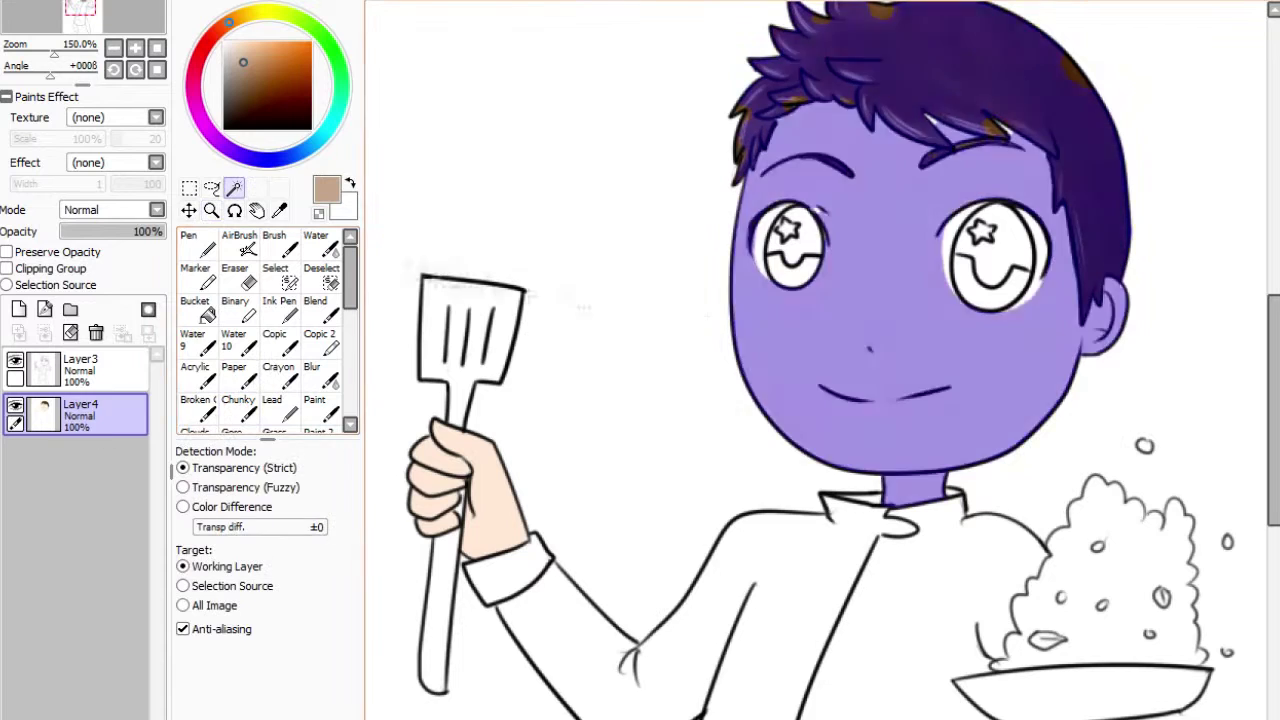
left_click(80, 370)
left_click(984, 215)
key("s")
key("w")
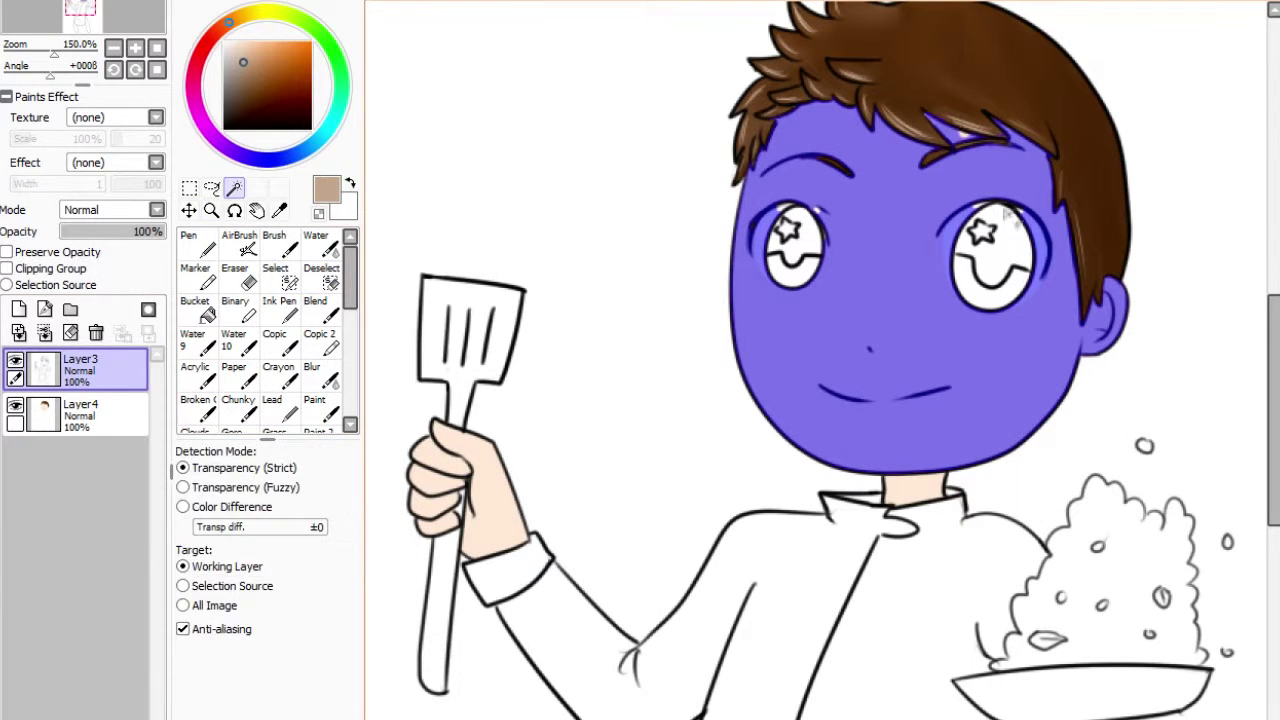
Touch up the face selection around both eyes with the Select and Deselect brushes, setting the Select brush to size 4.
key("d")
key("s")
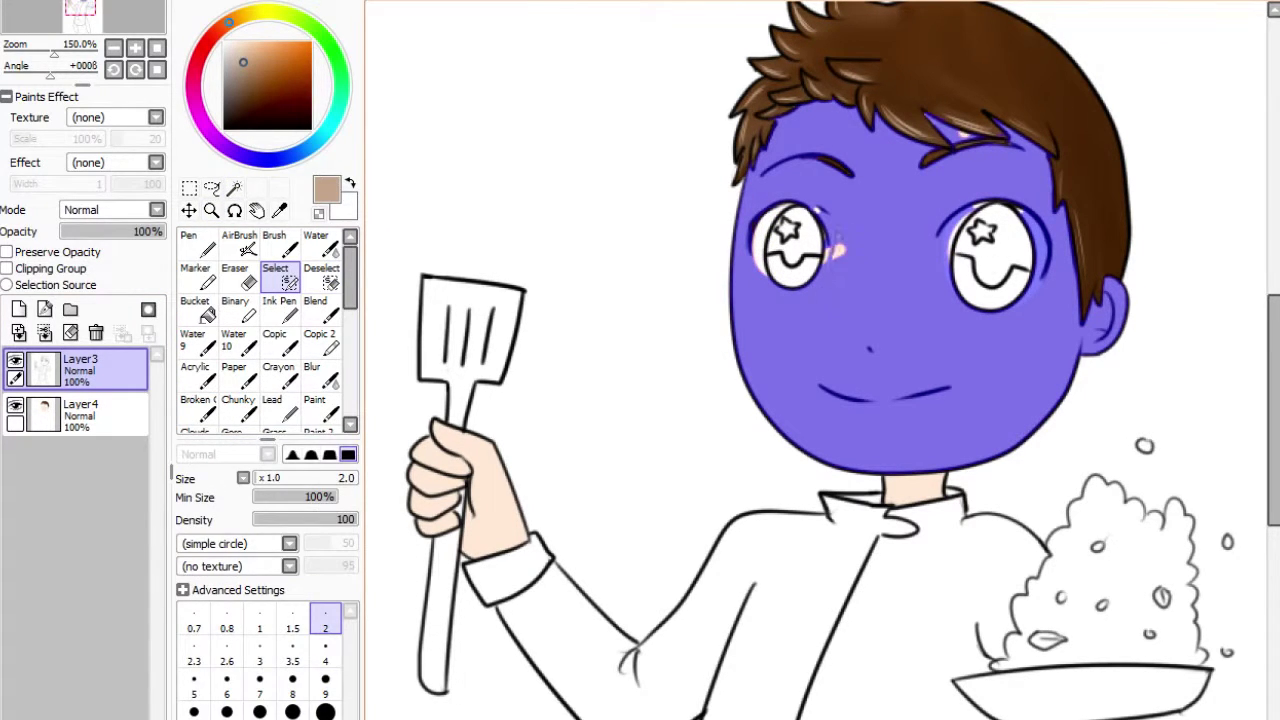
key("w")
scroll(822, 360, "up", 3)
key("d")
key("w")
key("s")
left_click(325, 652)
Refine the face selection by deselecting the eye whites and adding the missed skin under the fringe with the Select brush at size 4.
key("w")
scroll(822, 360, "right", 3)
key("d")
left_click_drag(880, 210, 940, 358)
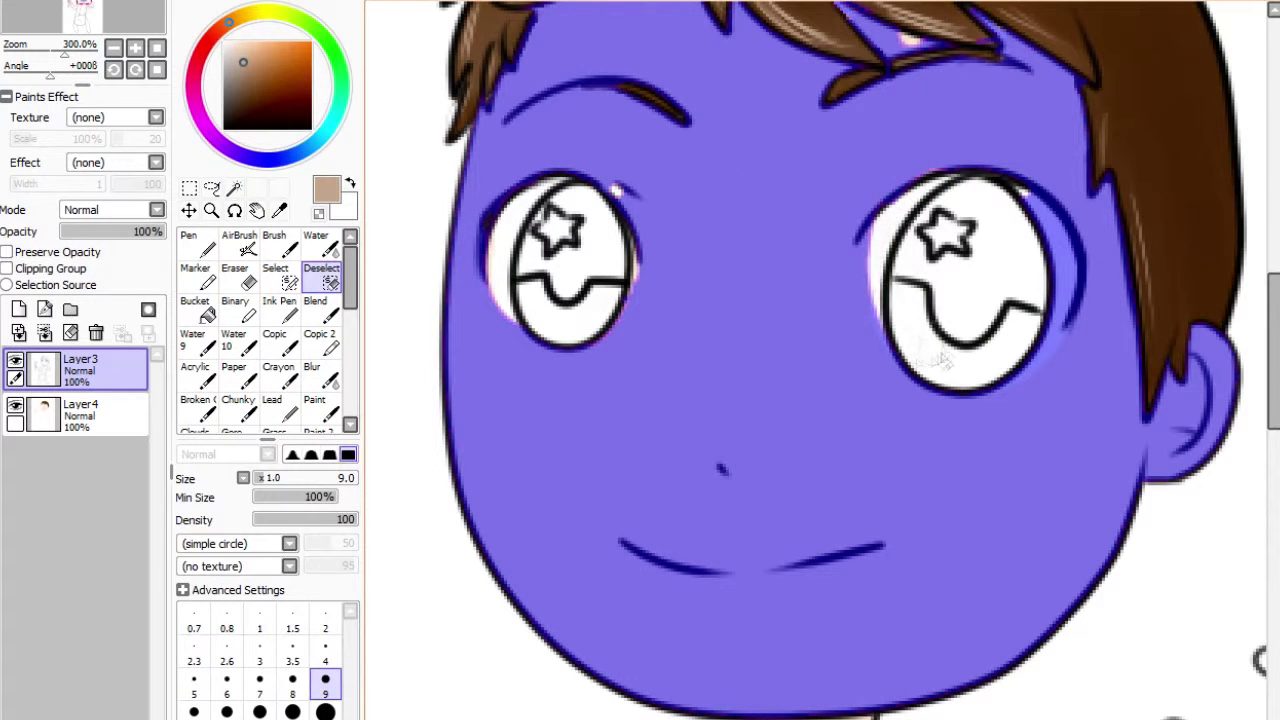
left_click_drag(1040, 205, 1040, 380)
key("s")
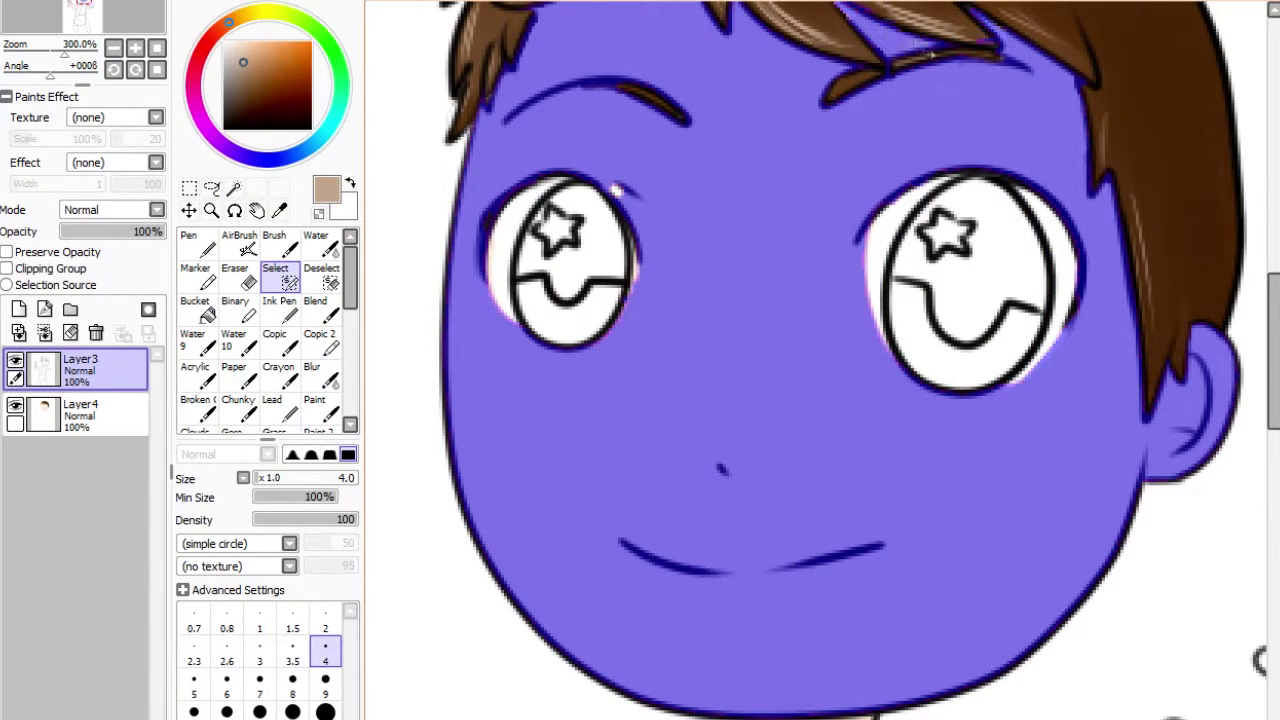
key("d")
scroll(822, 360, "up", 3)
scroll(1120, 710, "down", 1)
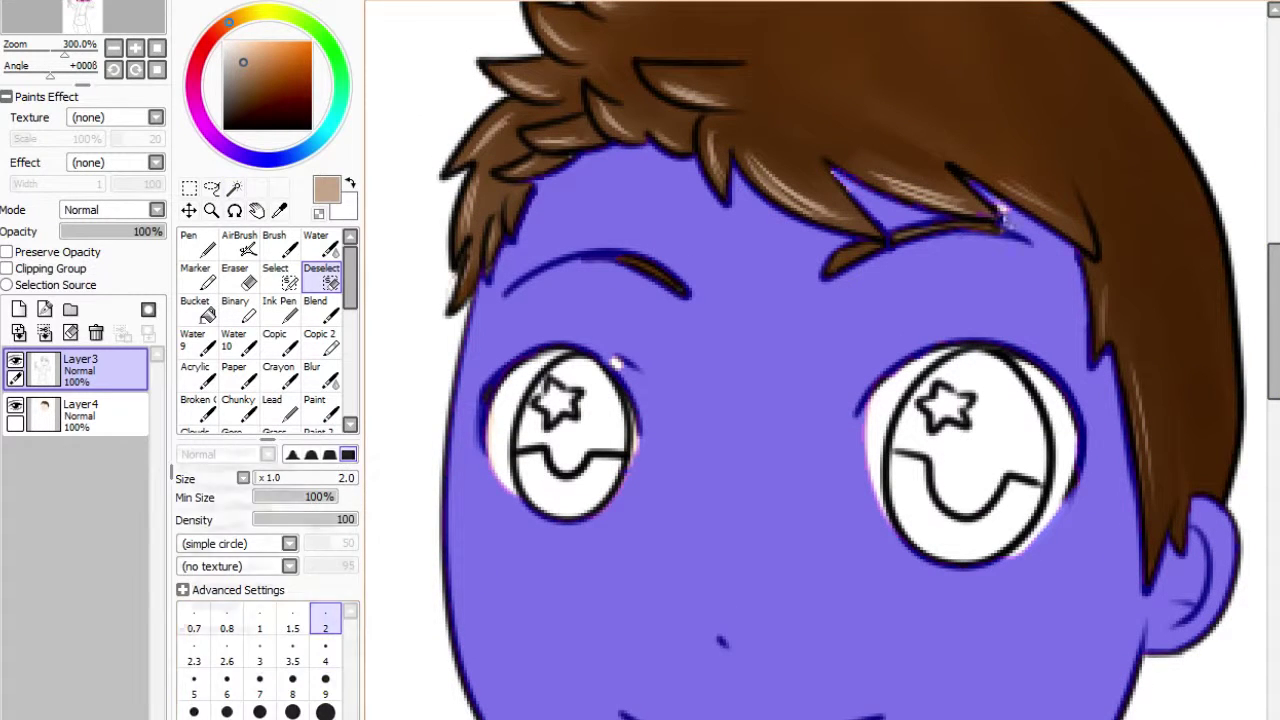
key("s")
scroll(1120, 710, "down", 1)
Create a new layer beneath the line art and shade the ear side of the face light pink with the Brush at size 20.
key("ctrl+shift+n")
key("b")
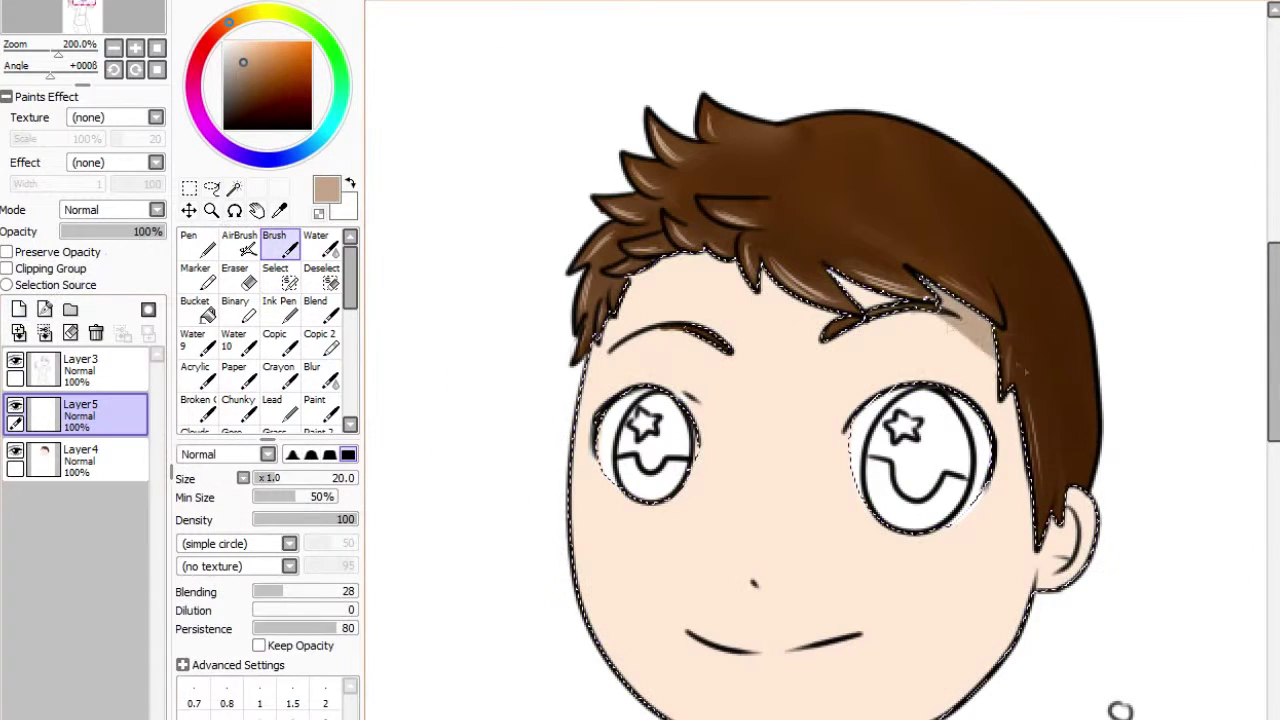
key("alt")
left_click(217, 31)
key("b")
left_click_drag(940, 310, 1035, 600)
mouse_move(1015, 540)
left_mouse_down()
mouse_move(1027, 575)
mouse_move(920, 715)
left_mouse_up()
key("w")
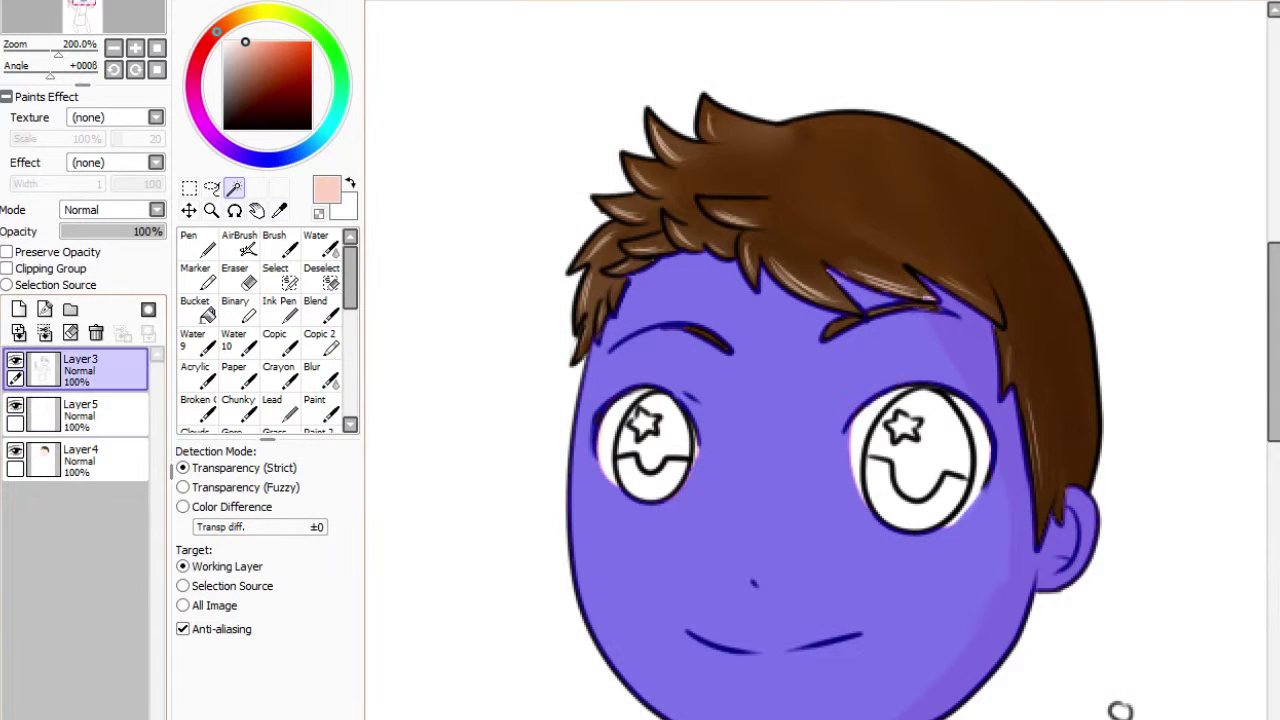
key("b")
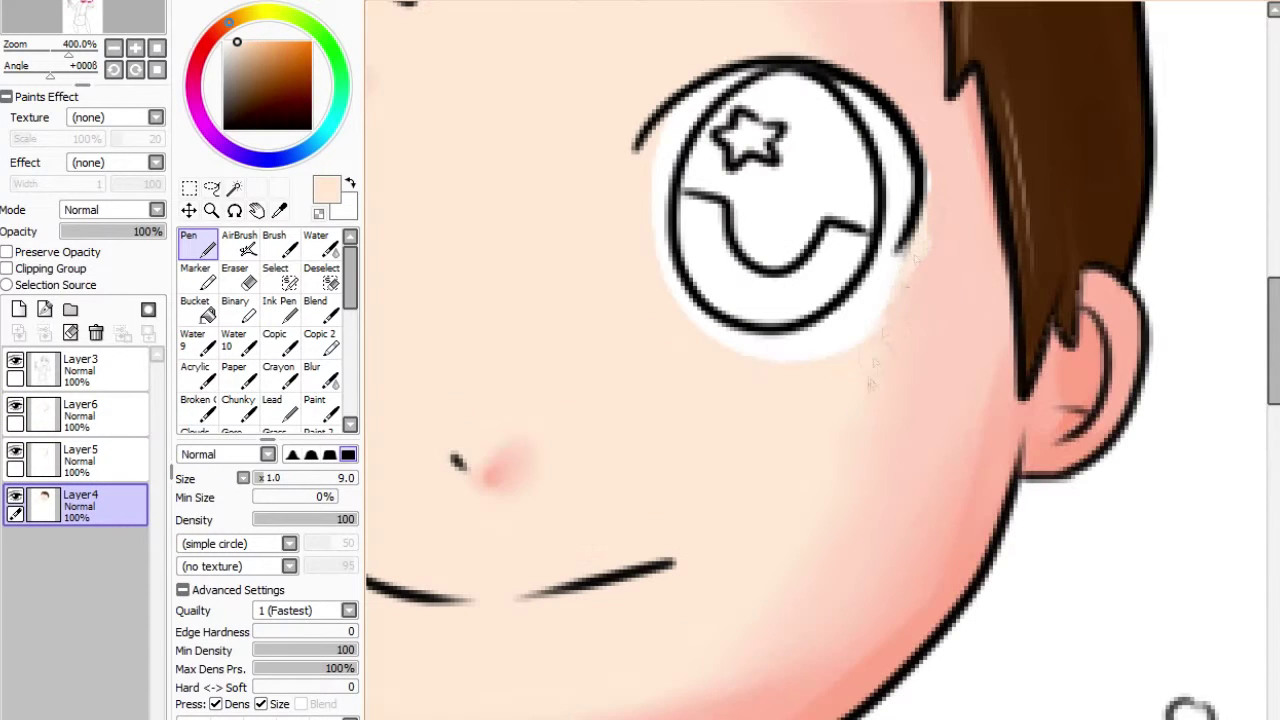
Rearrange the shading layers Layer5 and Layer6 and merge both down into Layer4.
left_click(80, 410)
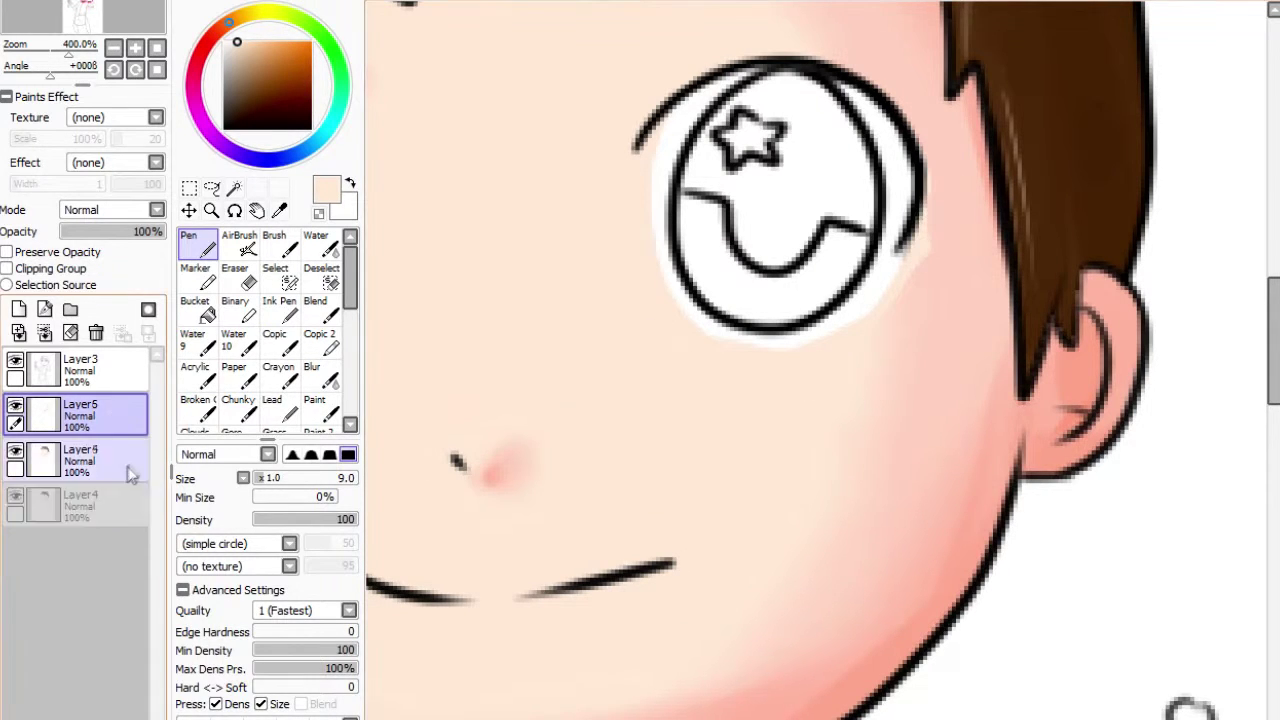
key("ctrl+e")
key("ctrl+e")
Erase skin color spilling onto the eye white and soften the surrounding cheek shading with the Blur brush at size 20.
left_click(905, 265, "alt")
key("b")
key("r")
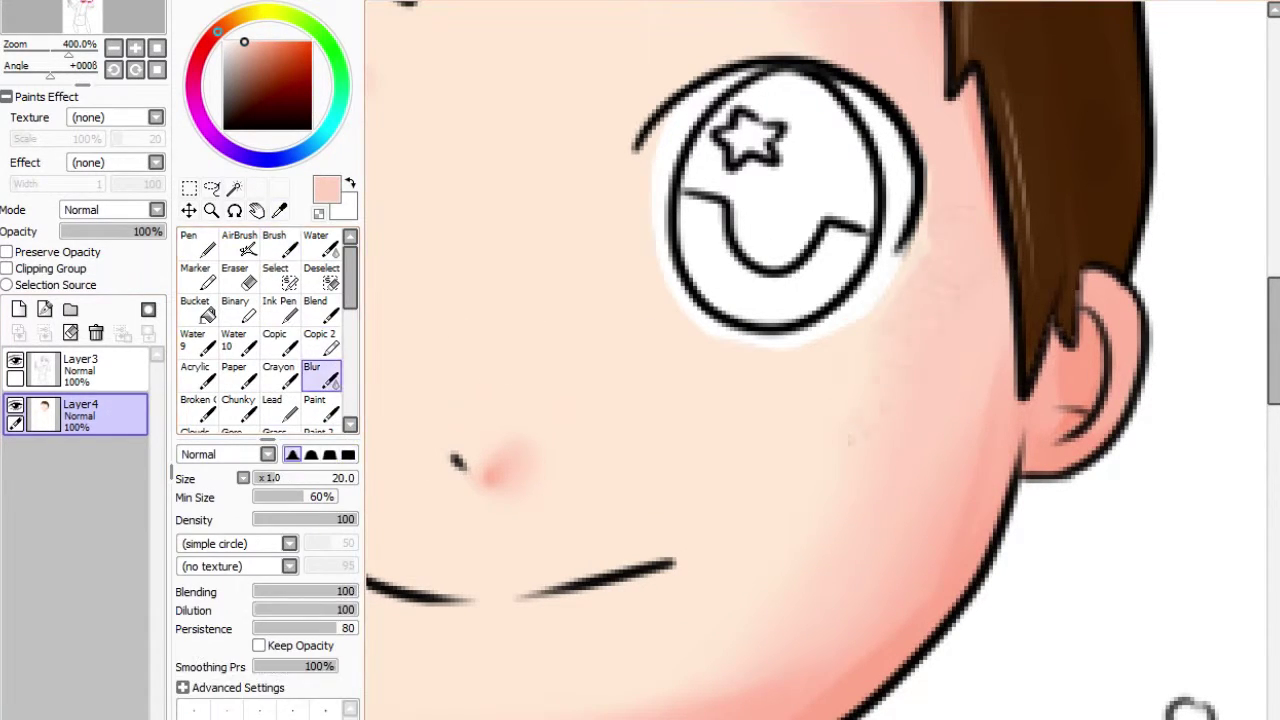
key("e")
mouse_move(672, 110)
left_mouse_down()
mouse_move(655, 145)
mouse_move(648, 250)
left_mouse_up()
key("r")
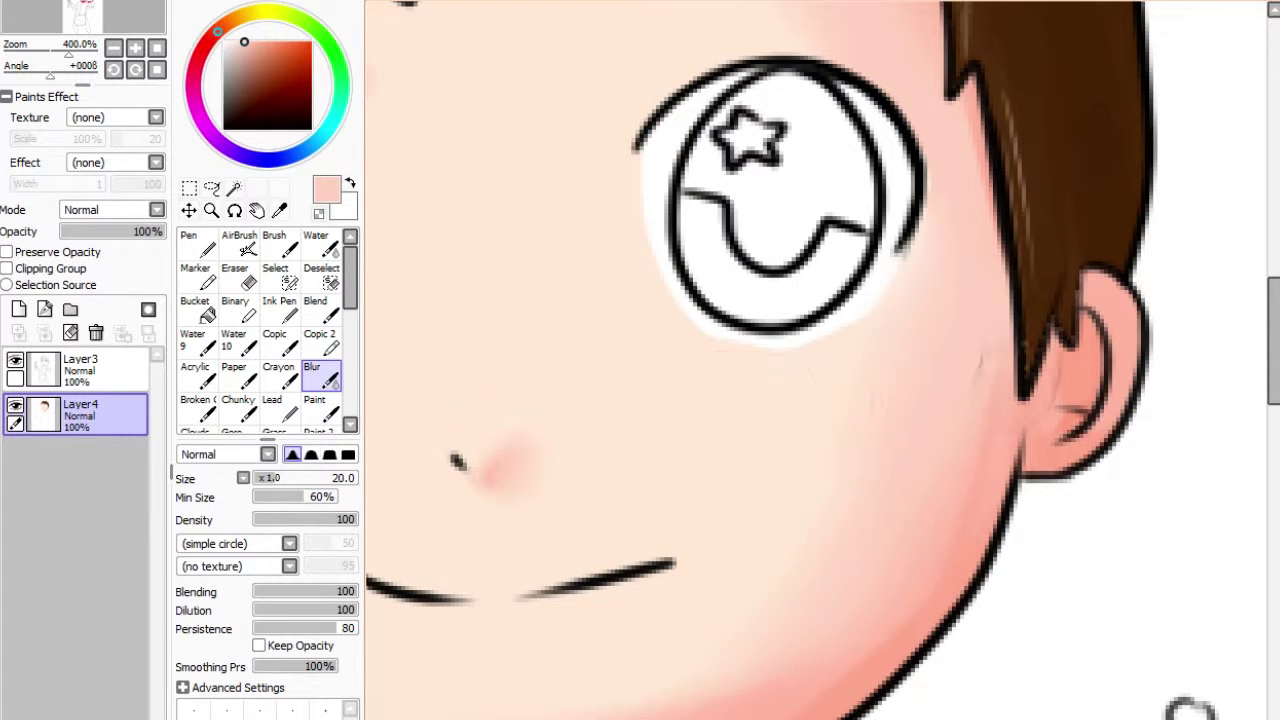
key("e")
key("r")
scroll(1001, 590, "down", 2)
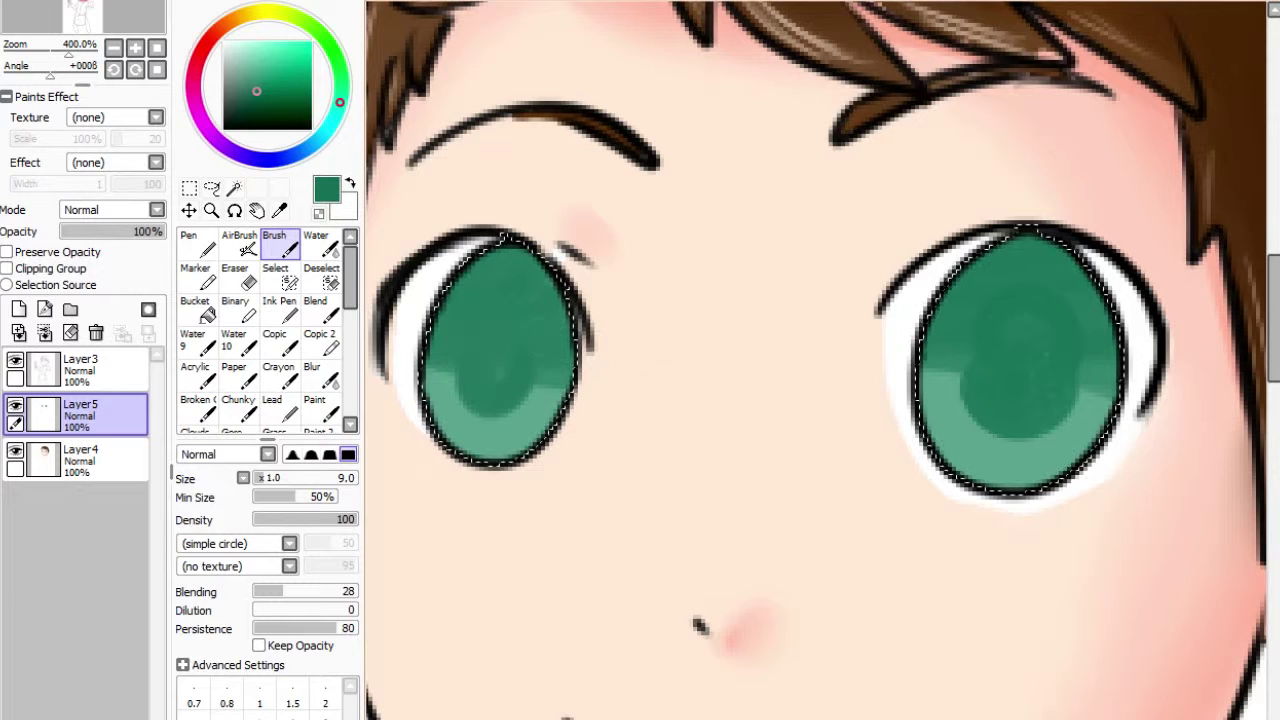
Reshape the dark green pupil of the eye nearest the ear with the Brush at size 9, undoing the stray strokes.
left_click_drag(1025, 330, 975, 440)
left_click_drag(1110, 395, 930, 345)
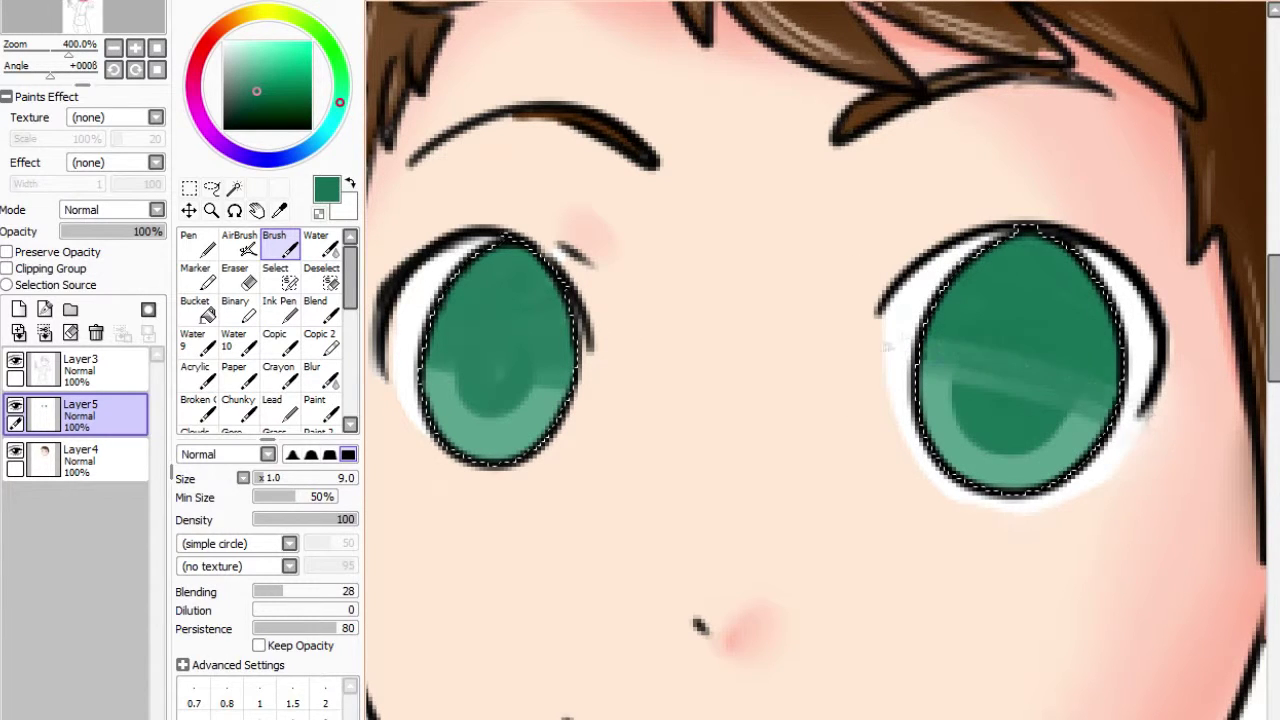
key("ctrl+z")
key("ctrl+z")
key("ctrl+z")
key("ctrl+z")
Preserve Layer5's opacity and tint both green irises with light cyan using the AirBrush at size 120.
left_click(323, 134)
left_click(7, 252)
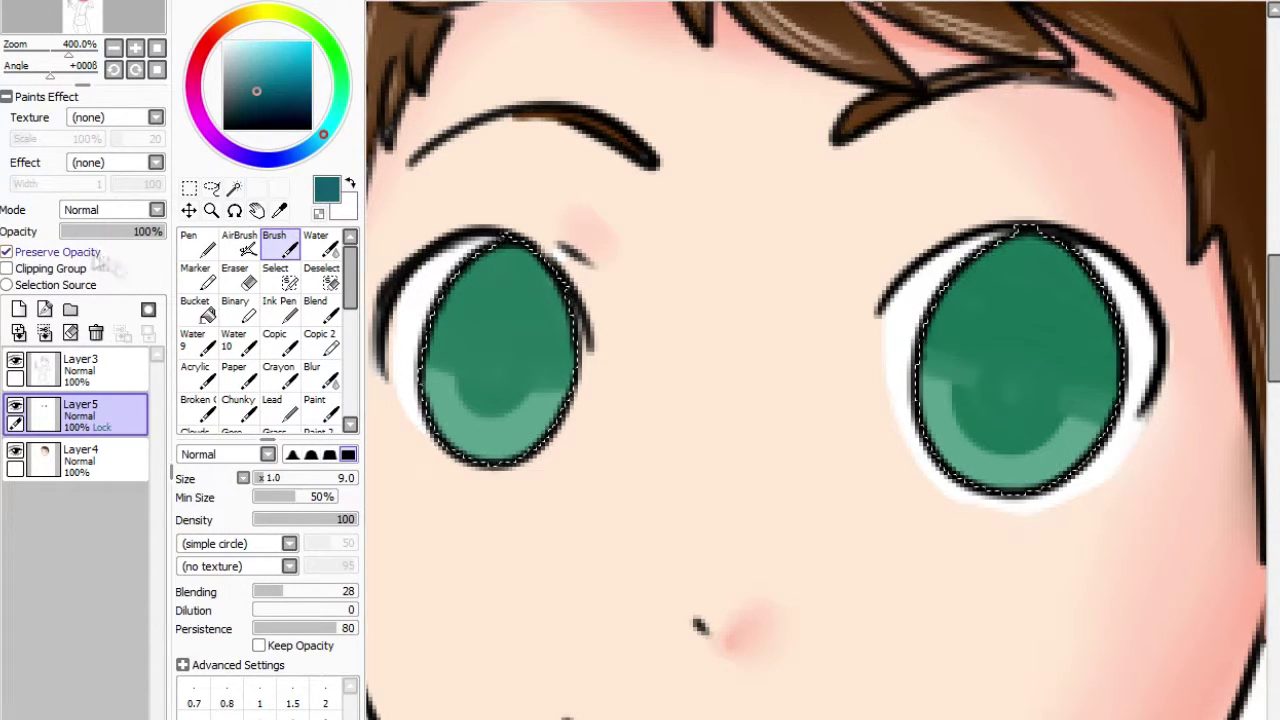
left_click(239, 243)
left_click(270, 55)
key("bracketleft")
key("bracketleft")
key("bracketleft")
key("bracketleft")
key("bracketleft")
key("bracketleft")
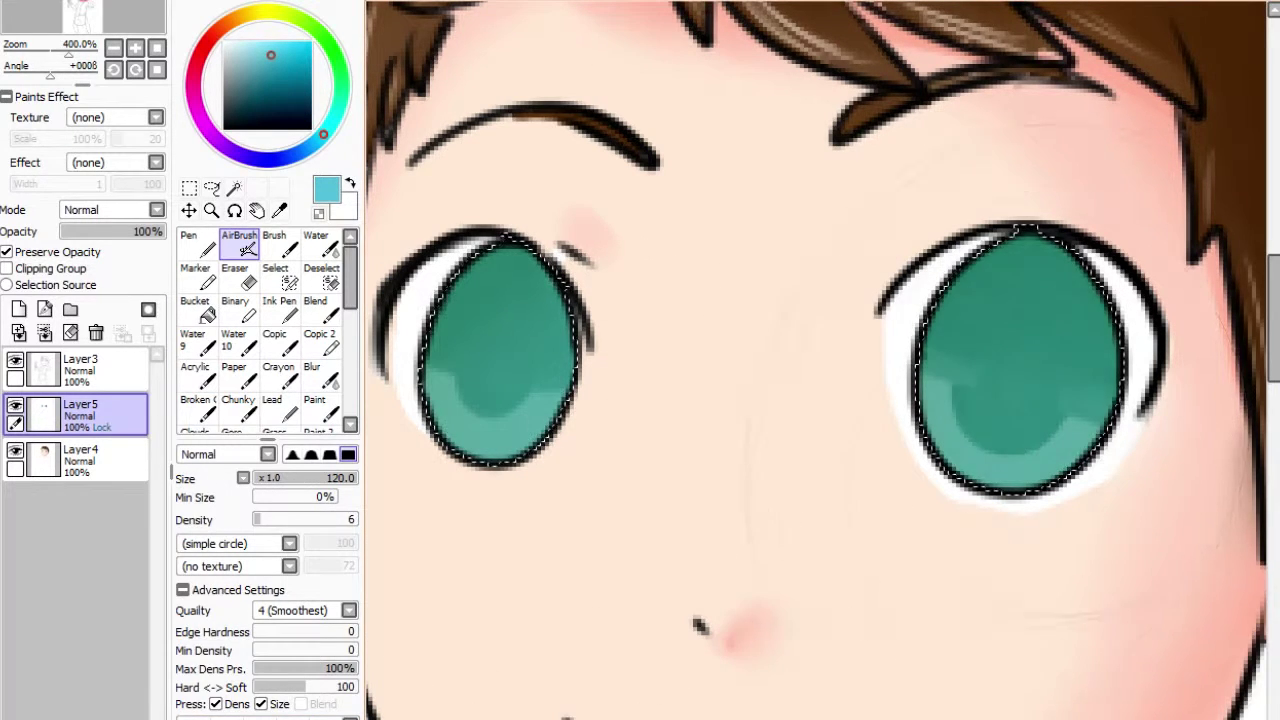
Draw a white star highlight and small white dots along the lower part of each iris with the Ink Pen at size 4.
left_click(224, 42)
key("b")
key("n")
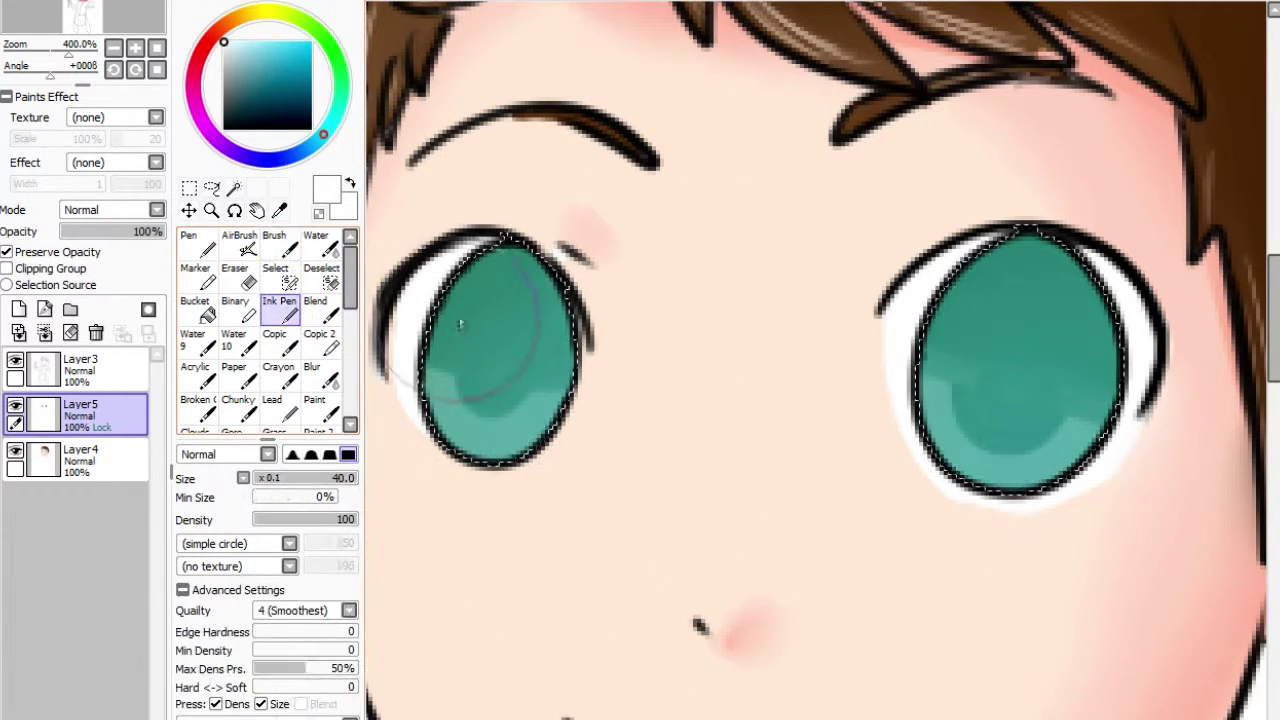
left_click(464, 408)
left_click(486, 426)
left_click(504, 421)
left_click(523, 411)
mouse_move(966, 290)
left_mouse_down()
mouse_move(972, 318)
mouse_move(998, 306)
mouse_move(974, 320)
mouse_move(998, 306)
mouse_move(984, 320)
mouse_move(1000, 318)
left_mouse_up()
key("ctrl+z")
key("ctrl+z")
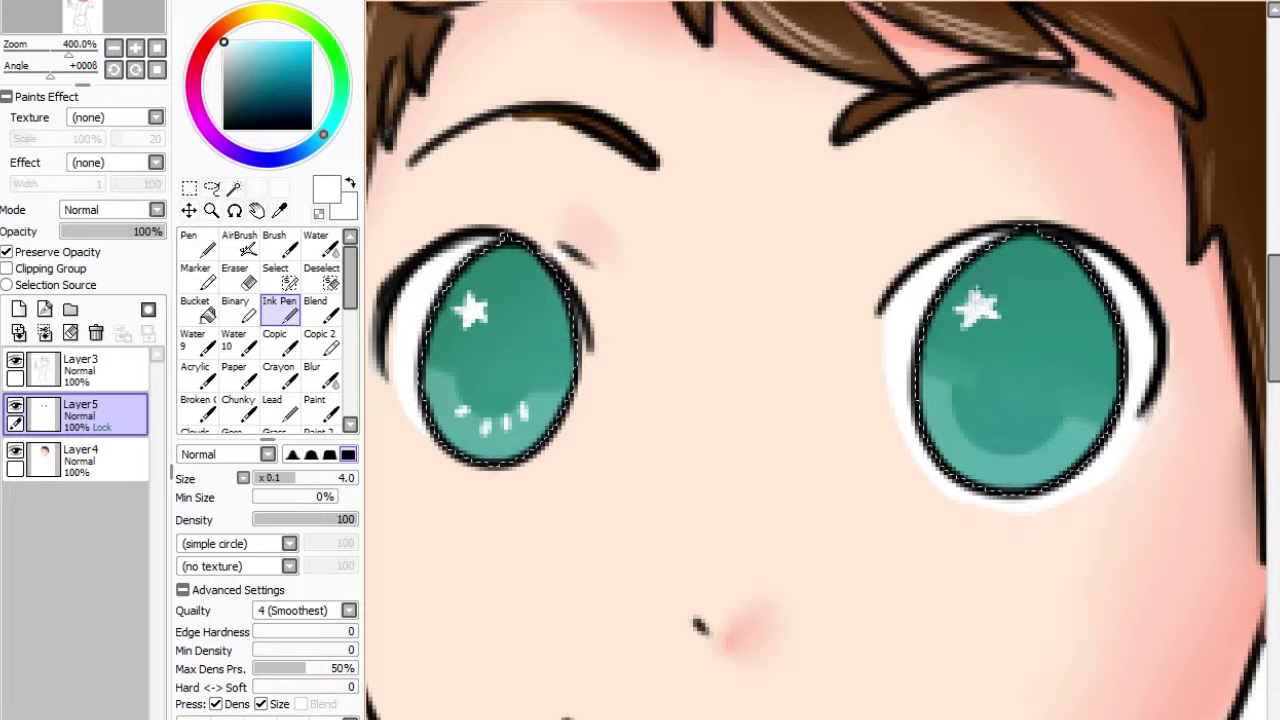
key("ctrl+minus")
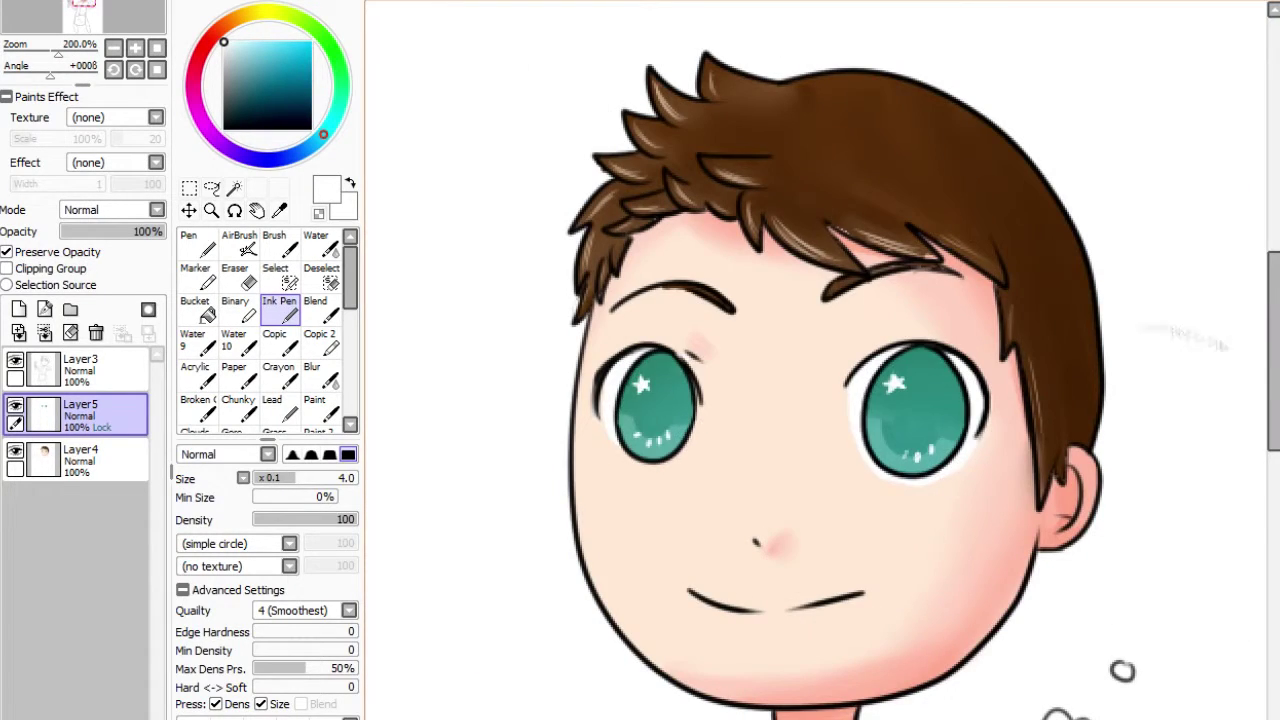
Select the chef's jacket with the Magic Wand on the Layer3 line art and fill the collar and hem gaps with the Select brush.
key("ctrl+minus")
scroll(1122, 671, "down", 5)
scroll(1122, 671, "up", 1)
left_click(80, 366)
left_click(233, 187)
left_click(862, 226)
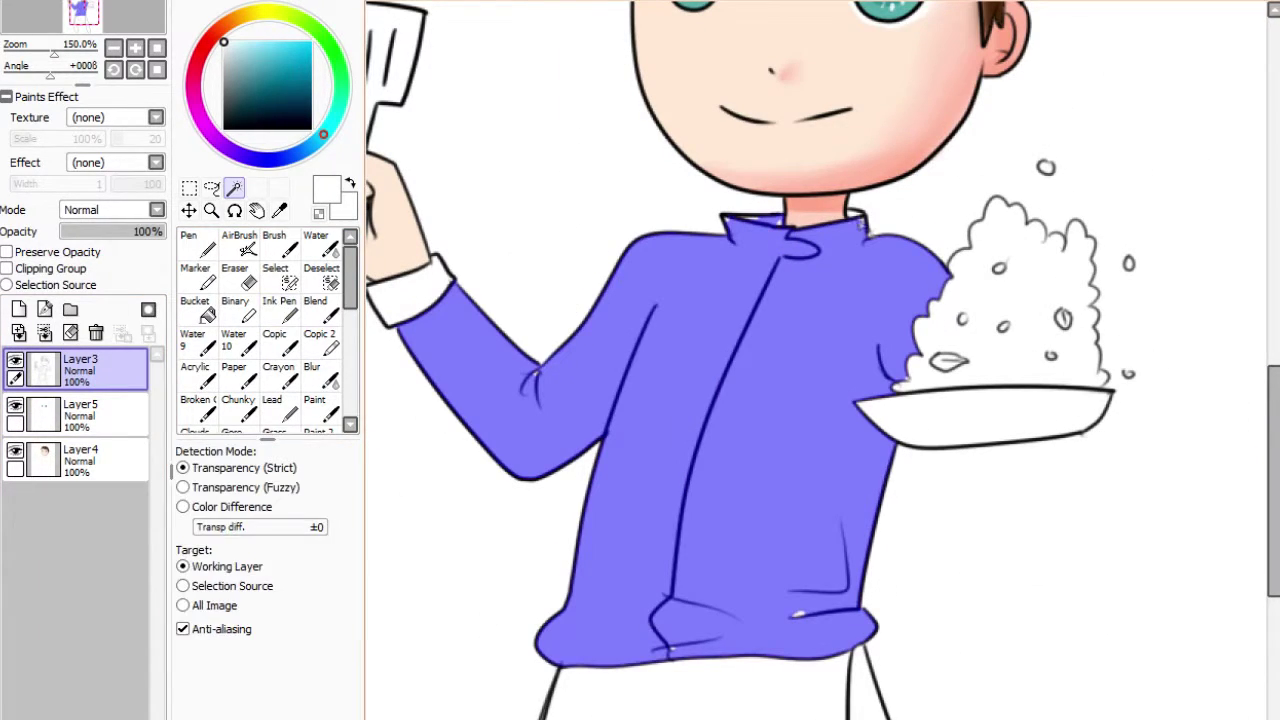
key("s")
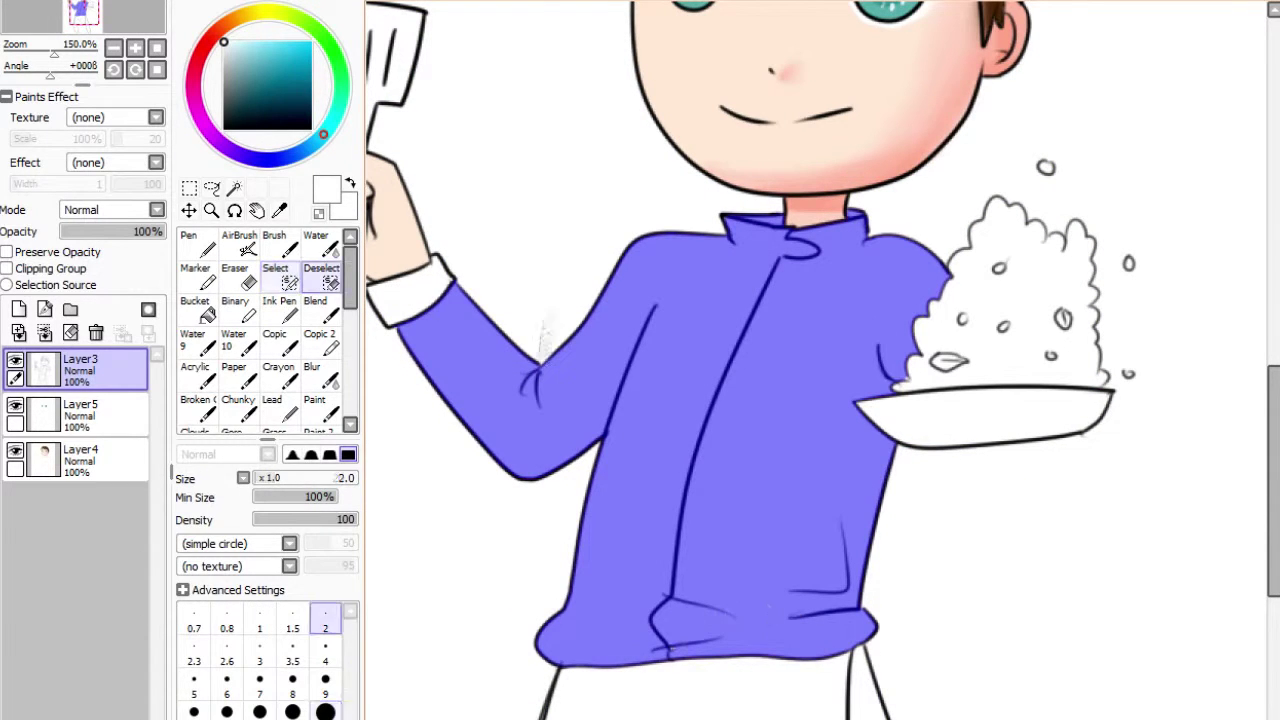
Extend the selection to the sleeve cuff, apron and trousers with the Magic Wand and the Select brush.
scroll(816, 360, "down", 4)
key("w")
left_click(690, 450)
key("s")
key("w")
key("s")
key("w")
key("s")
key("e")
key("w")
key("s")
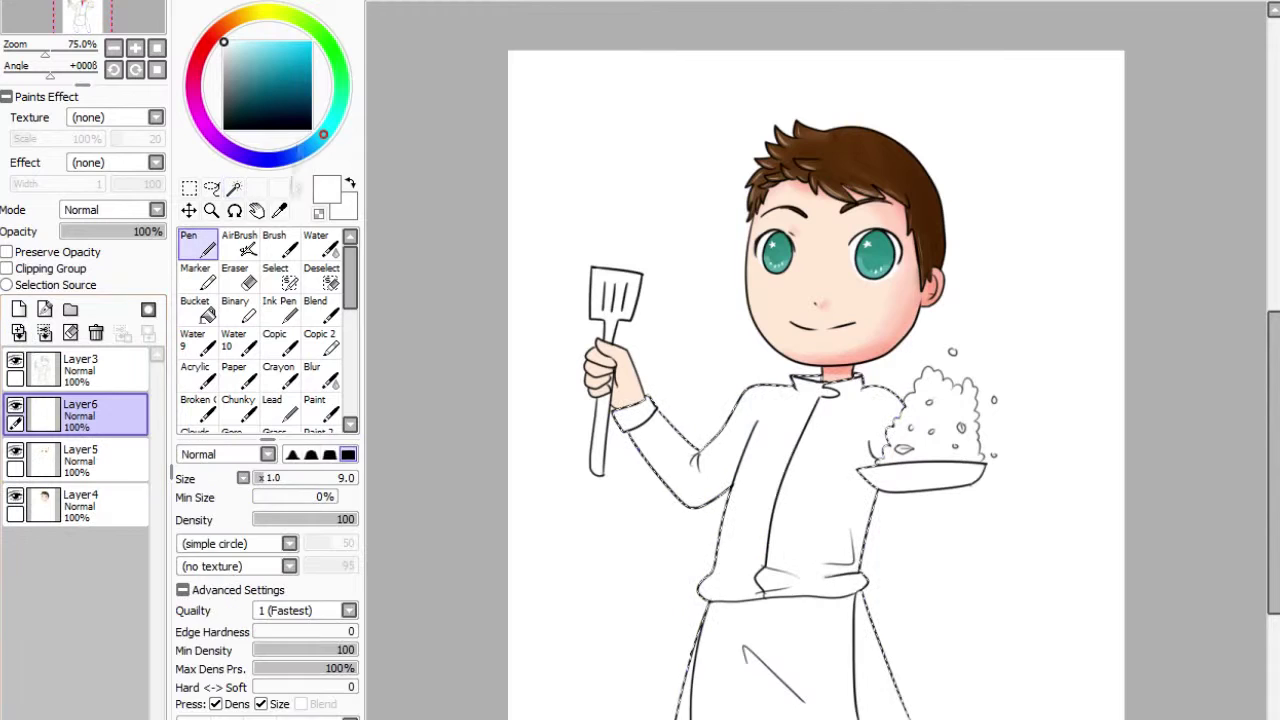
Shade the jacket's torso and sleeves light blue on Layer6 with the Brush at size 50.
key("b")
mouse_move(855, 440)
left_mouse_down()
mouse_move(850, 580)
mouse_move(800, 620)
mouse_move(880, 700)
left_mouse_up()
key("ctrl+z")
key("ctrl+z")
mouse_move(850, 560)
left_mouse_down()
mouse_move(880, 420)
mouse_move(850, 500)
left_mouse_up()
left_click_drag(720, 480, 680, 490)
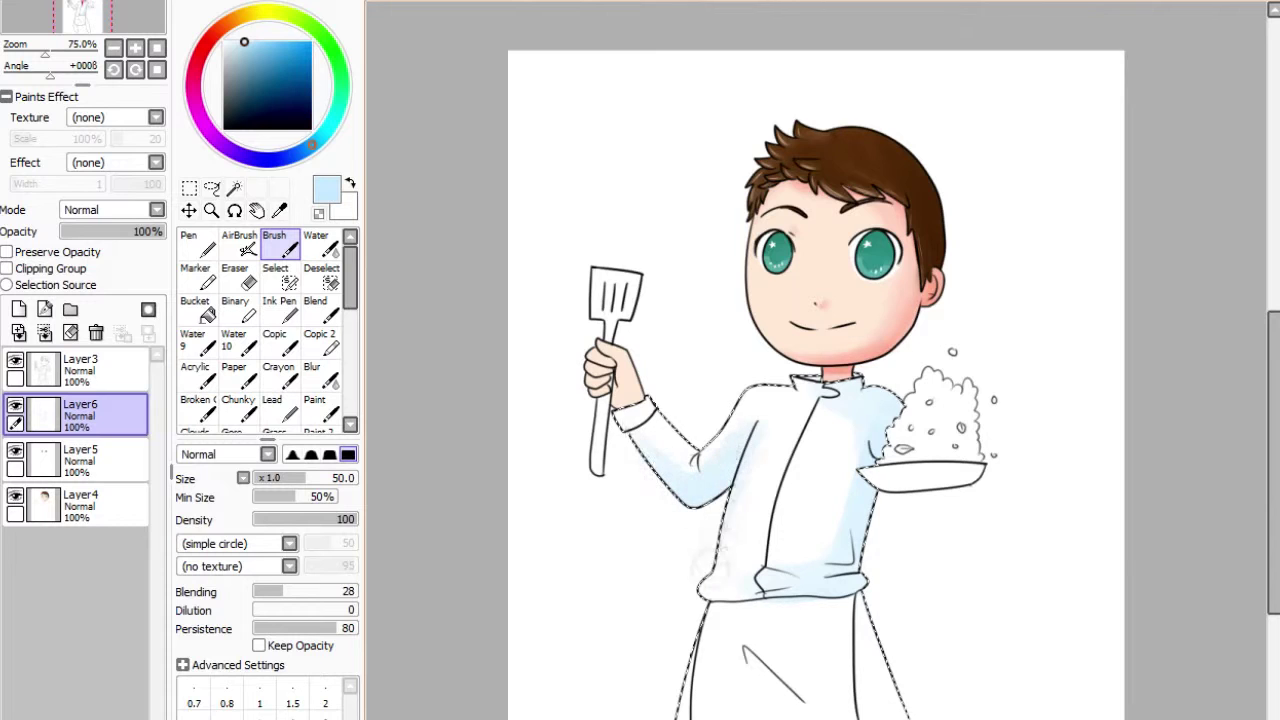
Shade the apron and trousers light blue along their edges and around the apron's diagonal fold line.
left_click_drag(735, 590, 790, 700)
left_click_drag(850, 590, 860, 710)
left_click_drag(890, 665, 900, 715)
left_click_drag(860, 550, 885, 700)
left_click(211, 210)
left_click(771, 580)
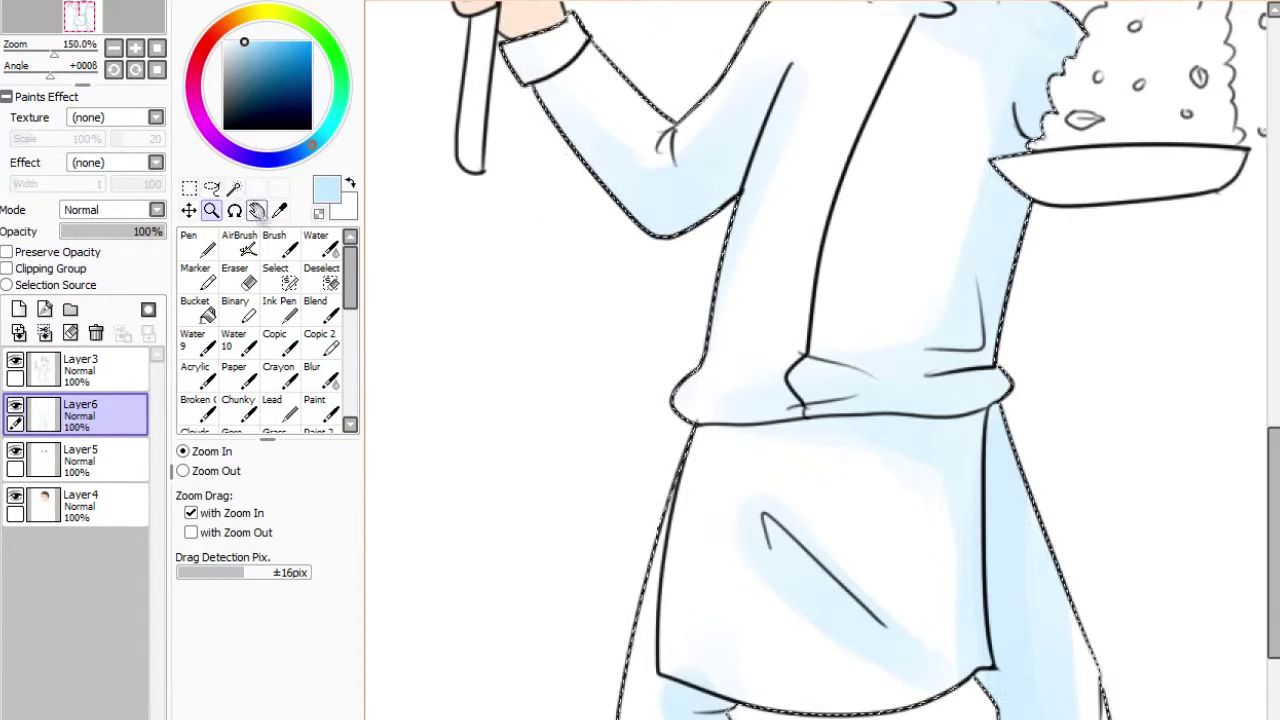
scroll(820, 360, "down", 3)
left_click(660, 120, "alt")
key("n")
mouse_move(764, 458)
left_mouse_down()
mouse_move(752, 360)
mouse_move(805, 385)
left_mouse_up()
mouse_move(810, 380)
left_mouse_down()
mouse_move(900, 470)
mouse_move(930, 522)
left_mouse_up()
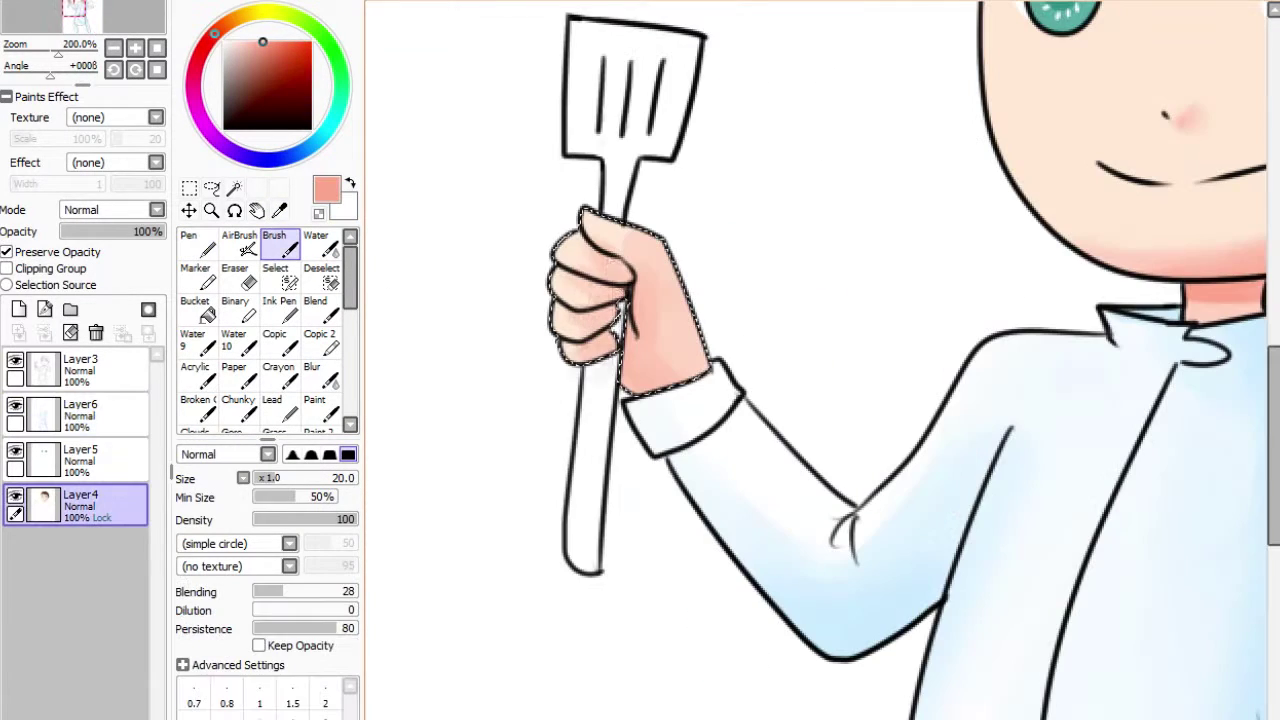
Shade the fist and fingers holding the spatula salmon pink on Layer4 with the Brush at size 20, then sample the light skin tone.
left_click_drag(665, 305, 670, 378)
left_click_drag(560, 300, 615, 362)
mouse_move(600, 215)
left_mouse_down()
mouse_move(630, 268)
mouse_move(590, 300)
mouse_move(680, 360)
mouse_move(640, 370)
left_mouse_up()
left_click(578, 252, "alt")
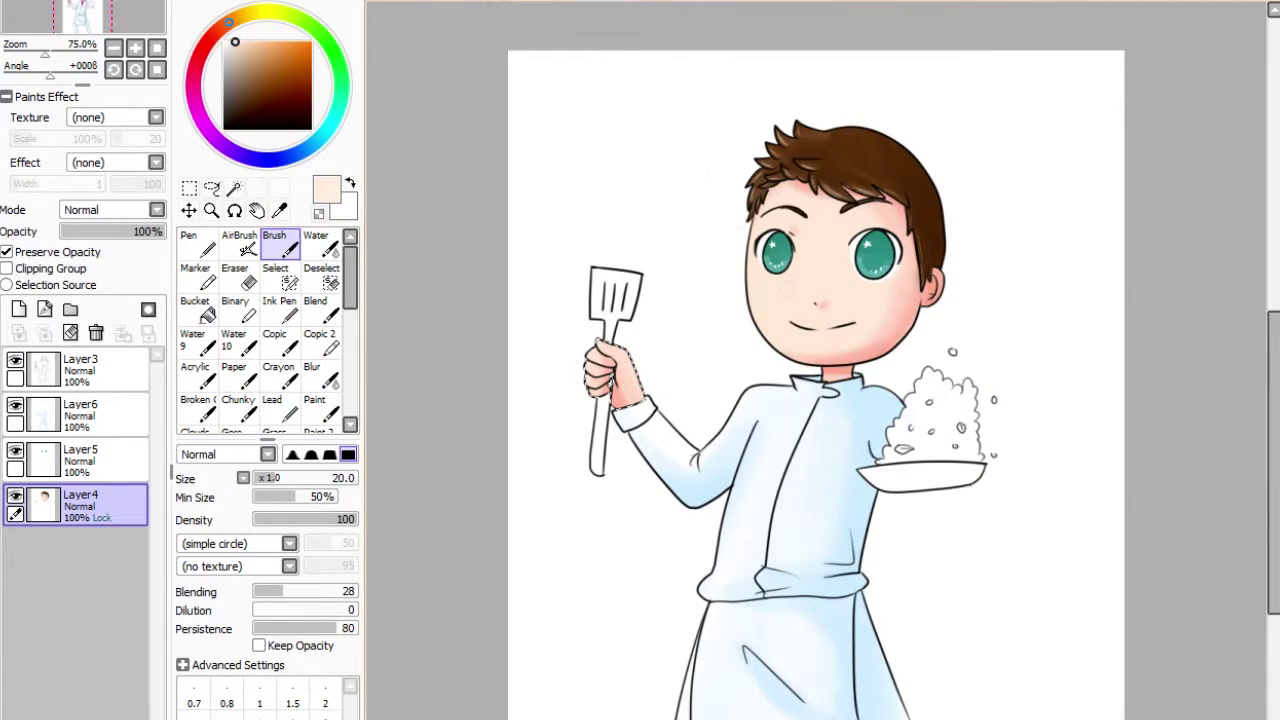
left_click(234, 187)
left_click(830, 290)
left_click(80, 370)
left_click(274, 242)
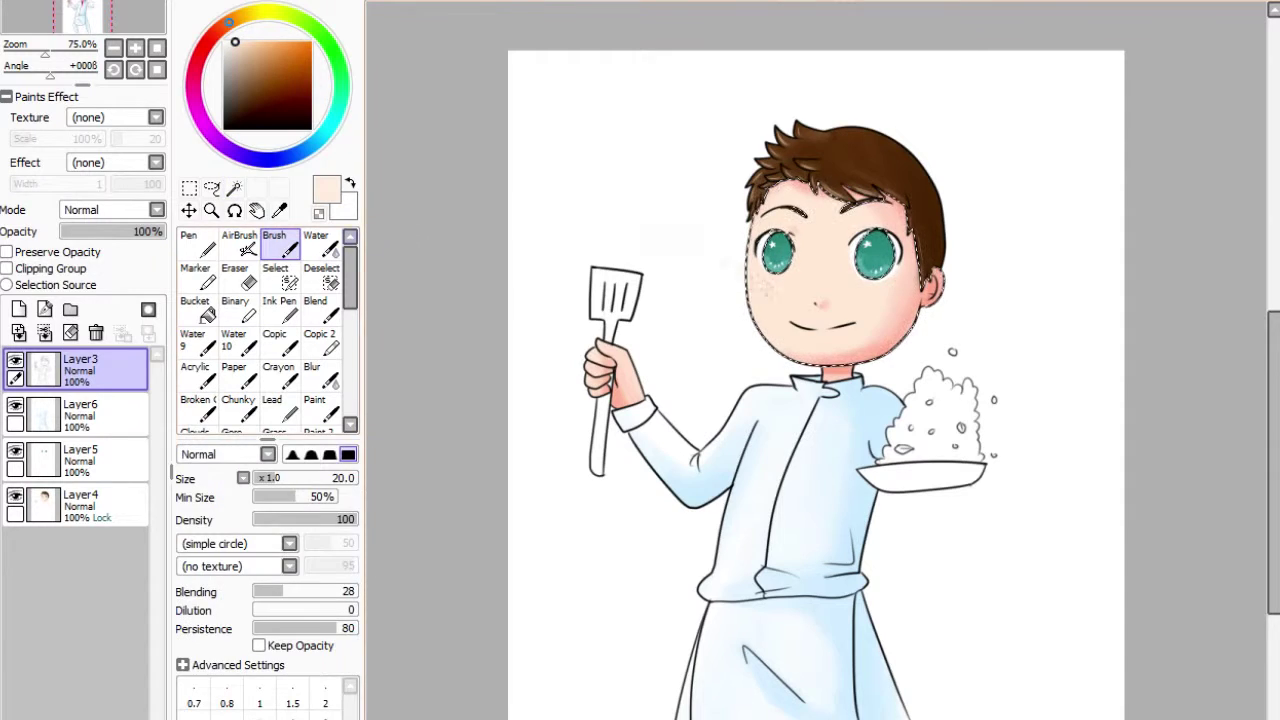
left_click_drag(745, 190, 948, 402)
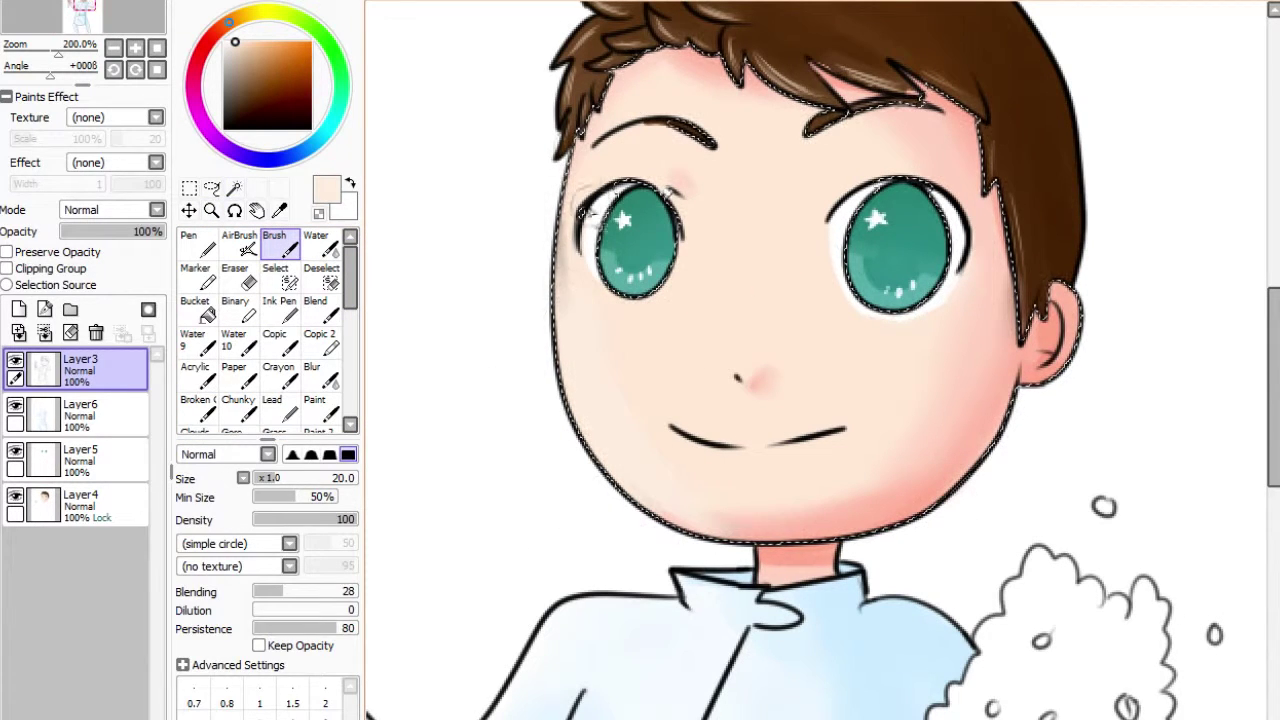
key("ctrl+minus")
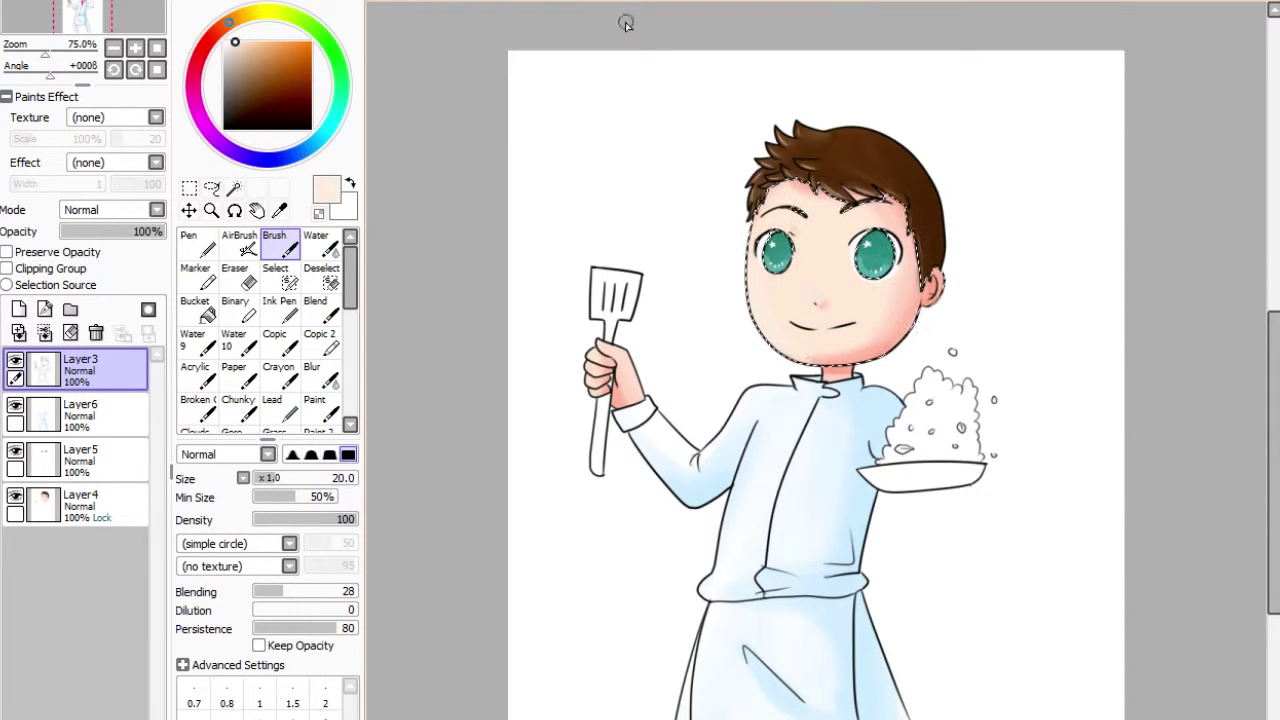
key("ctrl+d")
Select the spatula's head and handle with the Magic Wand on the Layer3 line art.
left_click(234, 187)
left_click(615, 300)
double_click(211, 209)
left_click(1066, 389)
key("ctrl+plus")
key("ctrl+plus")
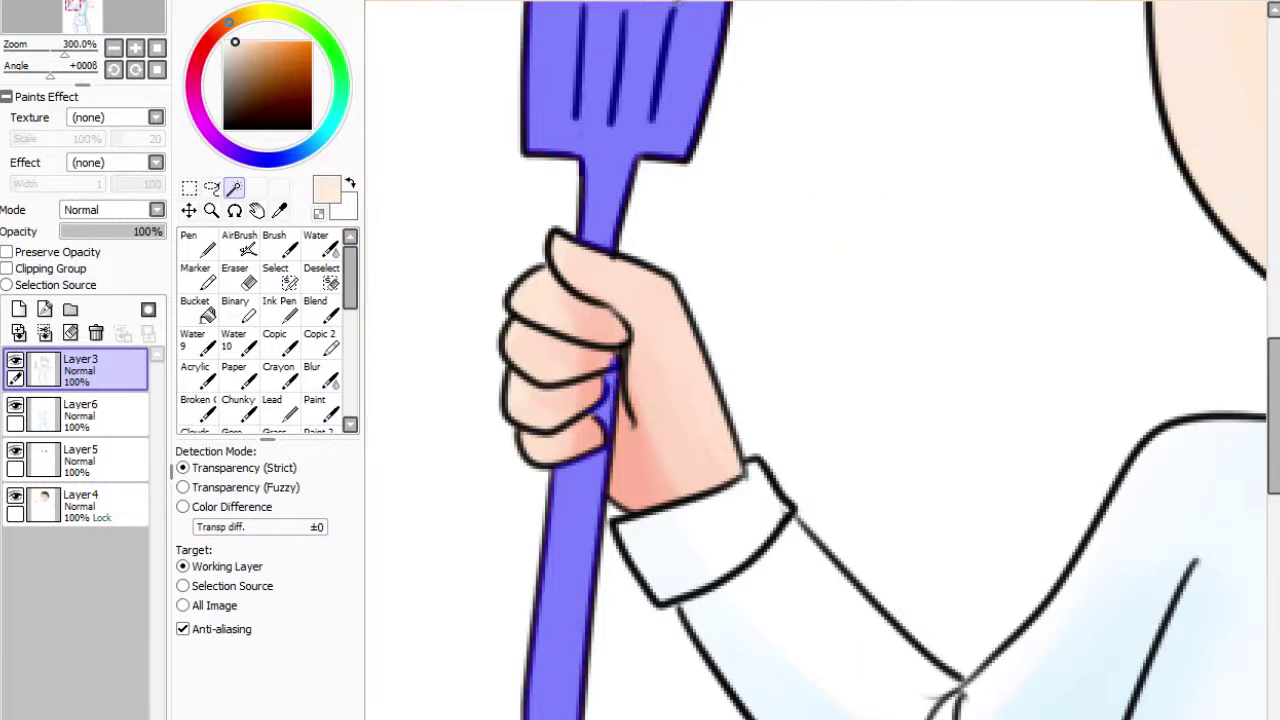
key("ctrl+minus")
key("ctrl+minus")
key("ctrl+minus")
Create a new layer above Layer6 and color the spatula light gray with white highlight streaks.
left_click(196, 243)
left_click(80, 458)
left_click(80, 413)
left_click(18, 333)
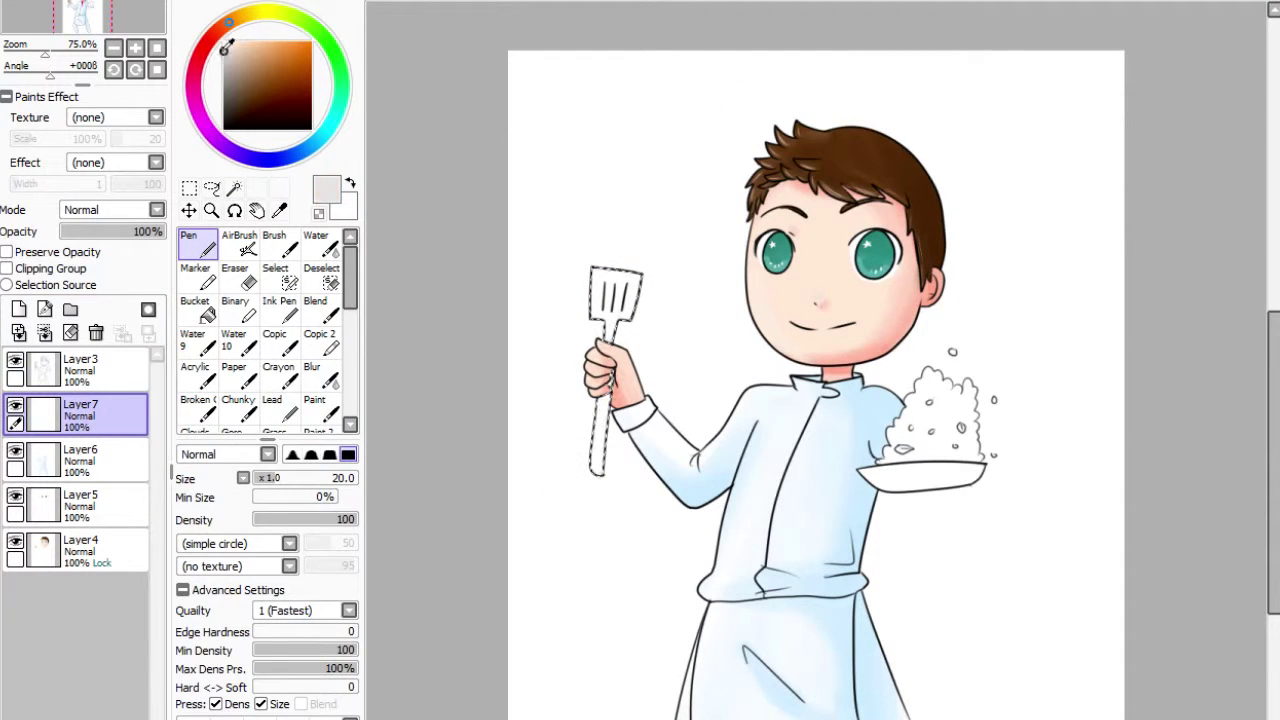
left_click(224, 42)
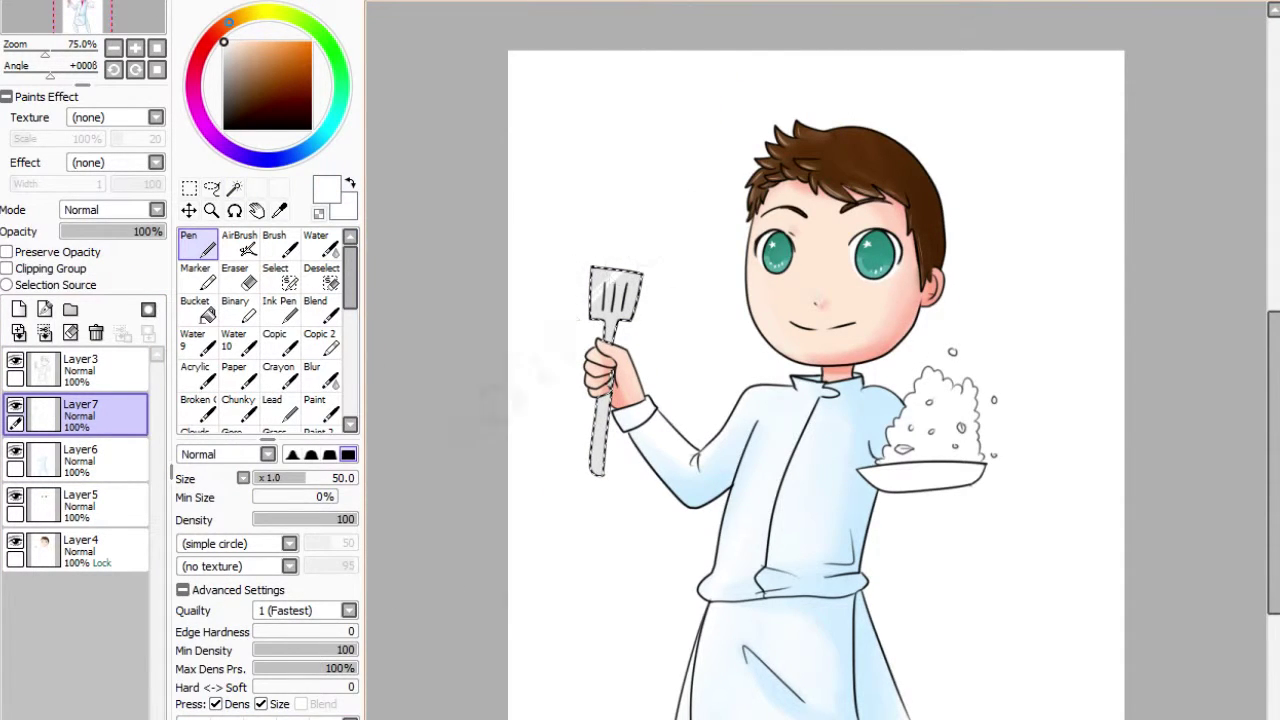
key("b")
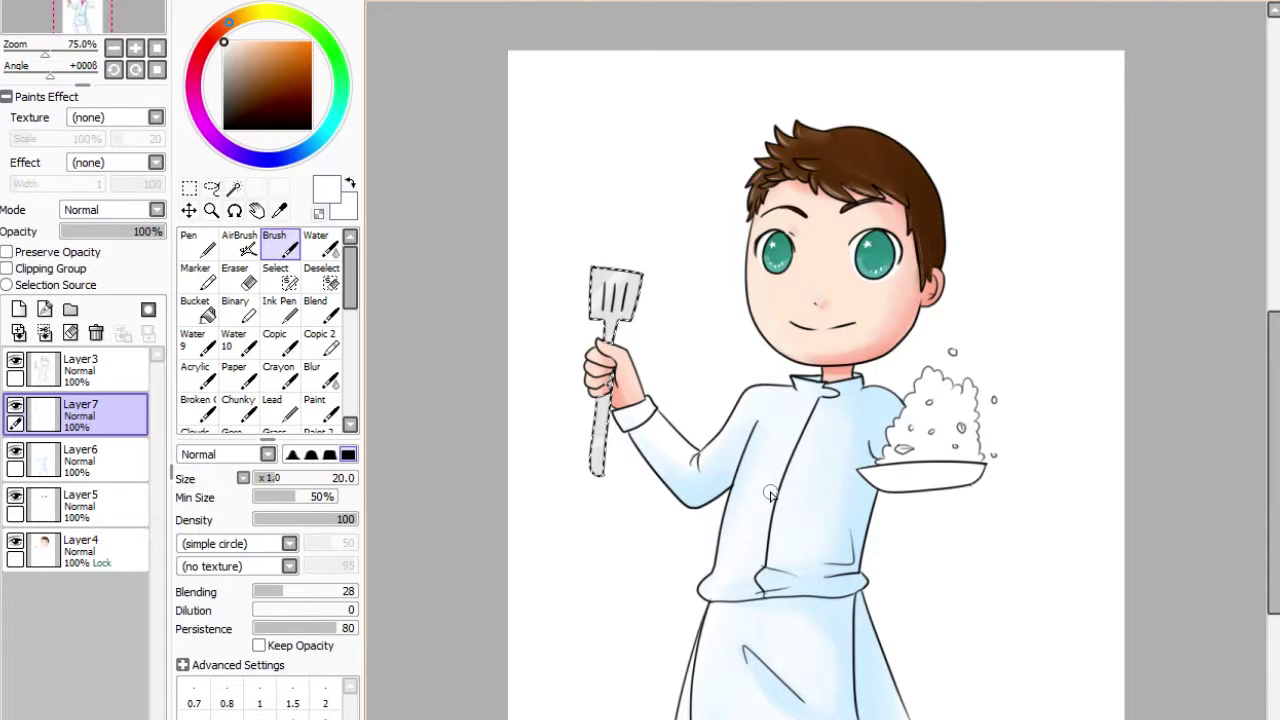
Select the plate from the Layer3 line art and color it gray with lighter streaks on Layer7.
left_click(80, 370)
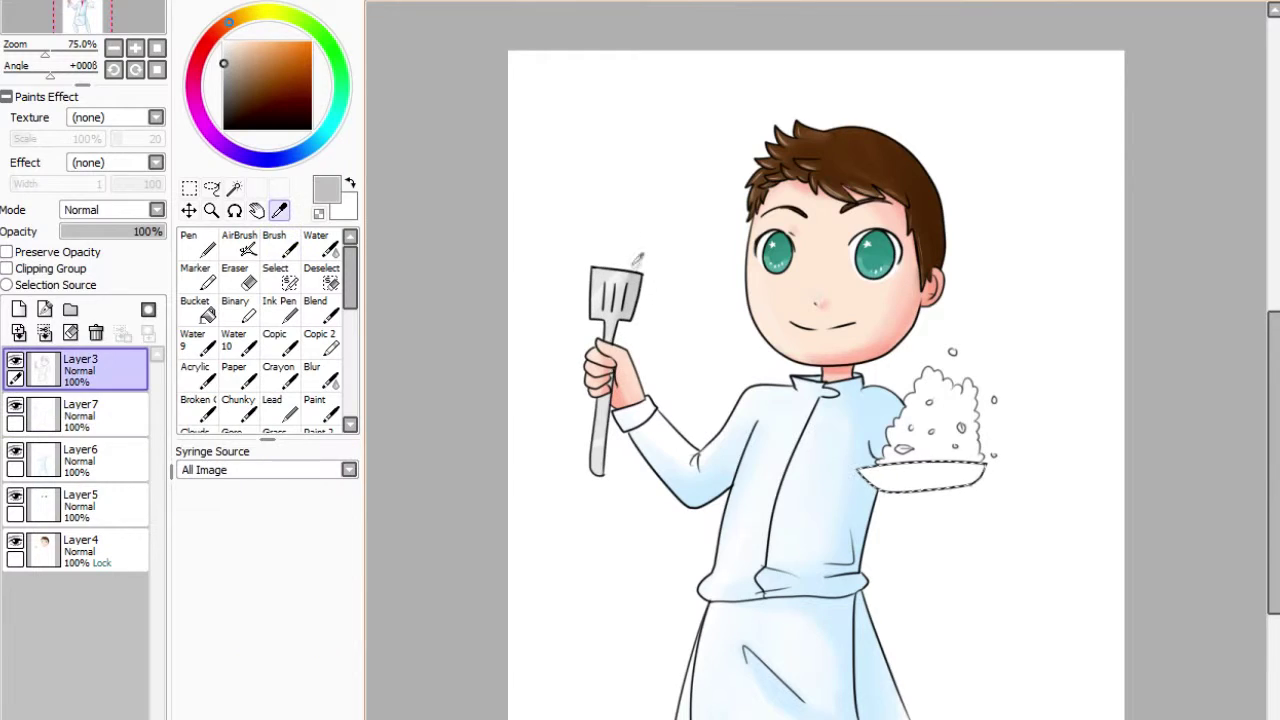
left_click(80, 415)
left_click(196, 243)
key("b")
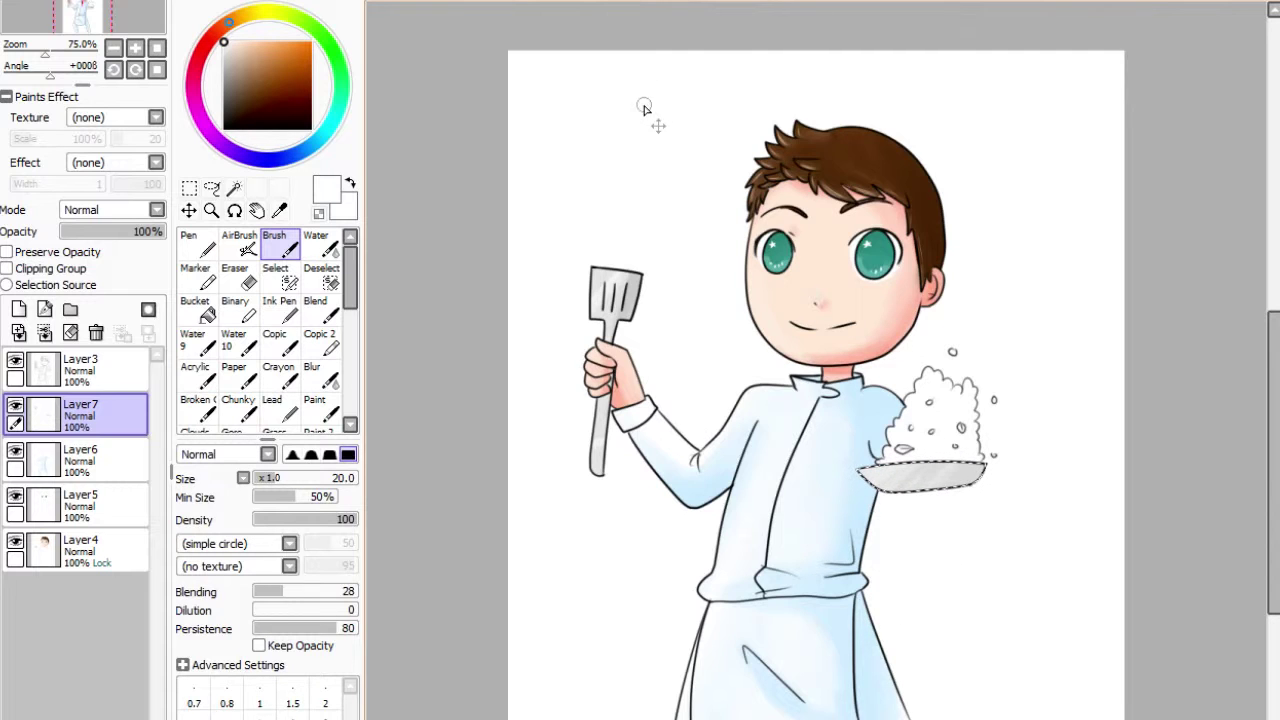
Select the food pile and flying bits from the Layer3 line art with the Magic Wand and the Select brush at size 4.
left_click(80, 370)
left_click(211, 210)
left_click(1010, 488)
left_click(275, 275)
left_click(325, 652)
left_click_drag(860, 300, 748, 438)
left_click(234, 187)
Fill the selected food pile and flying bits with light tan on Layer7 using the Pen.
left_click(80, 412)
left_click(197, 243)
left_click(262, 50)
left_click_drag(860, 300, 800, 420)
left_click_drag(250, 20, 239, 17)
left_click_drag(940, 270, 945, 340)
mouse_move(830, 260)
left_mouse_down()
mouse_move(780, 370)
mouse_move(790, 340)
left_mouse_up()
Shade the outer side of the food pile with deeper golden-orange tones using the Brush at size 20, and drop the selection.
left_click(275, 242)
left_click_drag(932, 300, 940, 380)
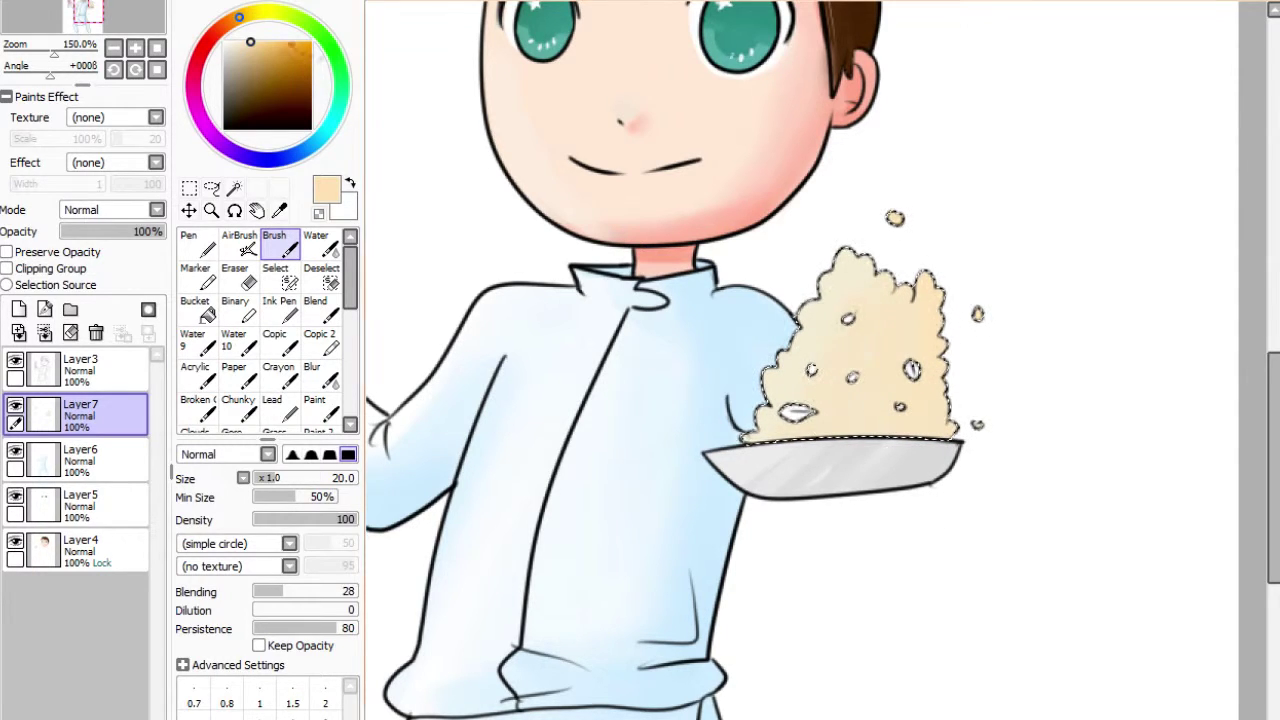
left_click(278, 42)
left_click_drag(870, 415, 940, 380)
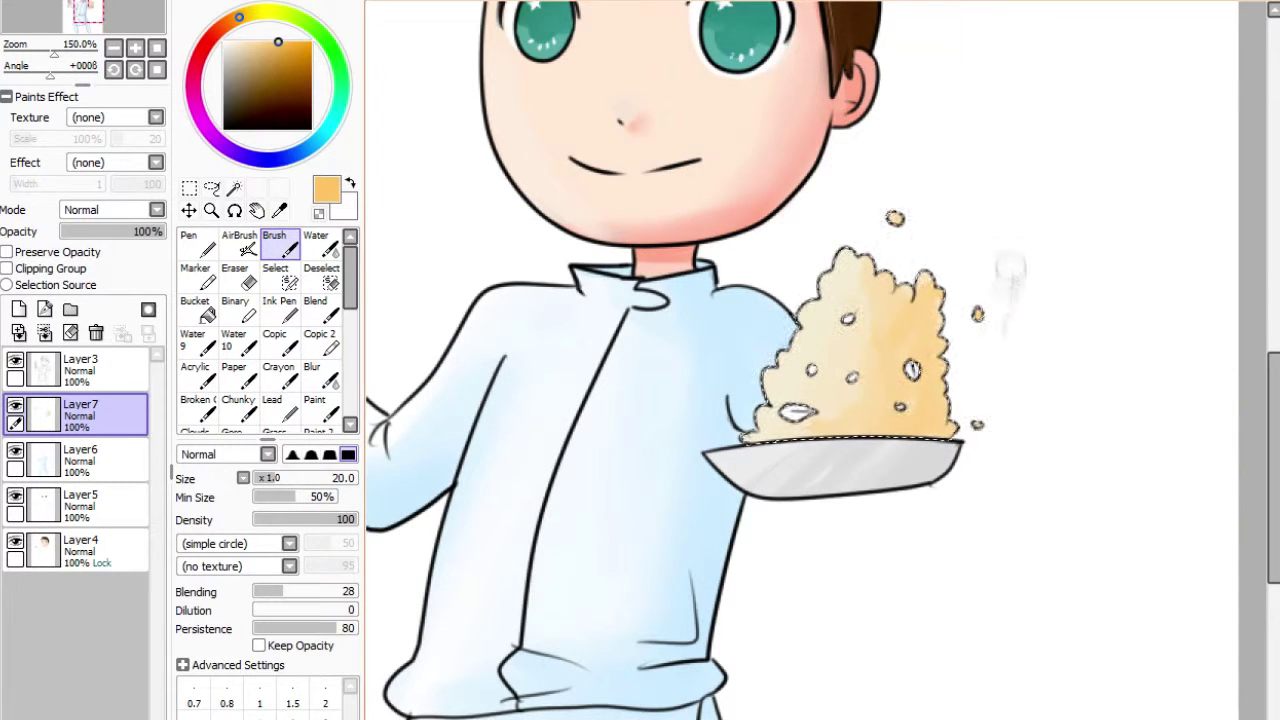
left_click(298, 56)
key("ctrl+d")
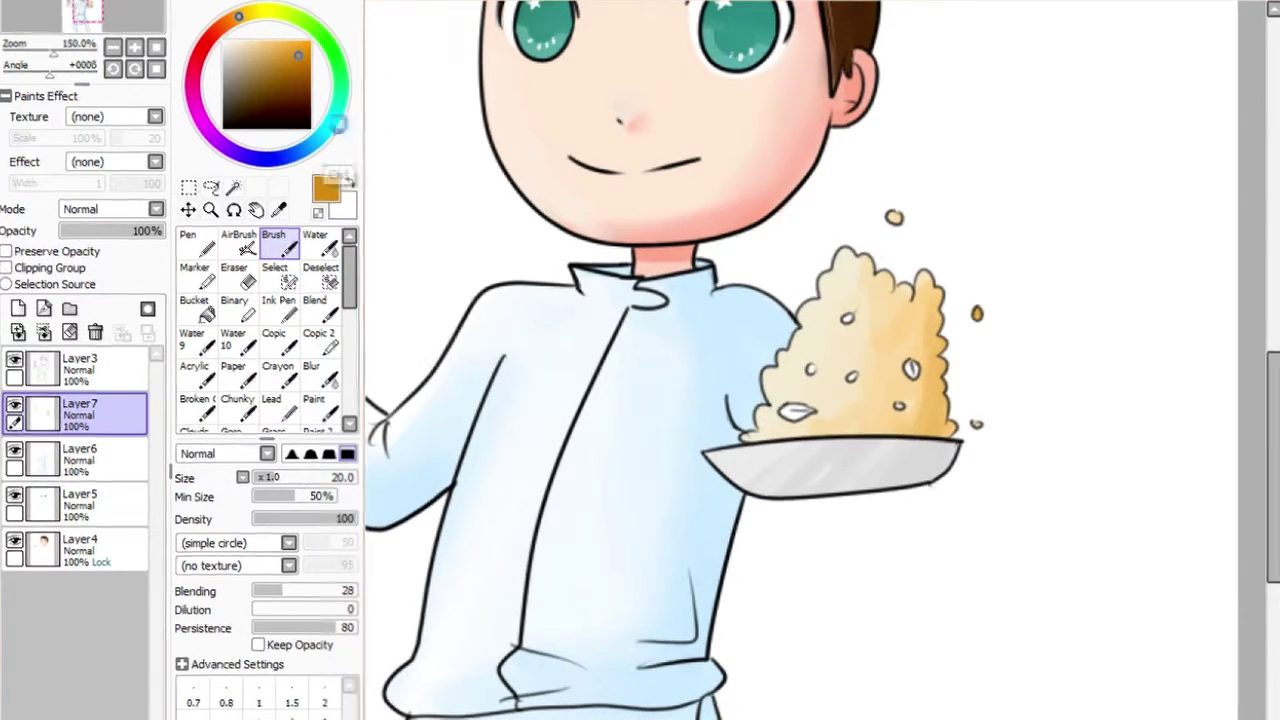
Add a new layer beneath Layer7 and color the two leaf pieces in the food green with the Pen at size 20.
left_click(18, 309)
left_click(894, 412, "ctrl")
left_click(197, 243)
left_click(340, 69)
left_click(248, 50)
left_click_drag(668, 415, 738, 413)
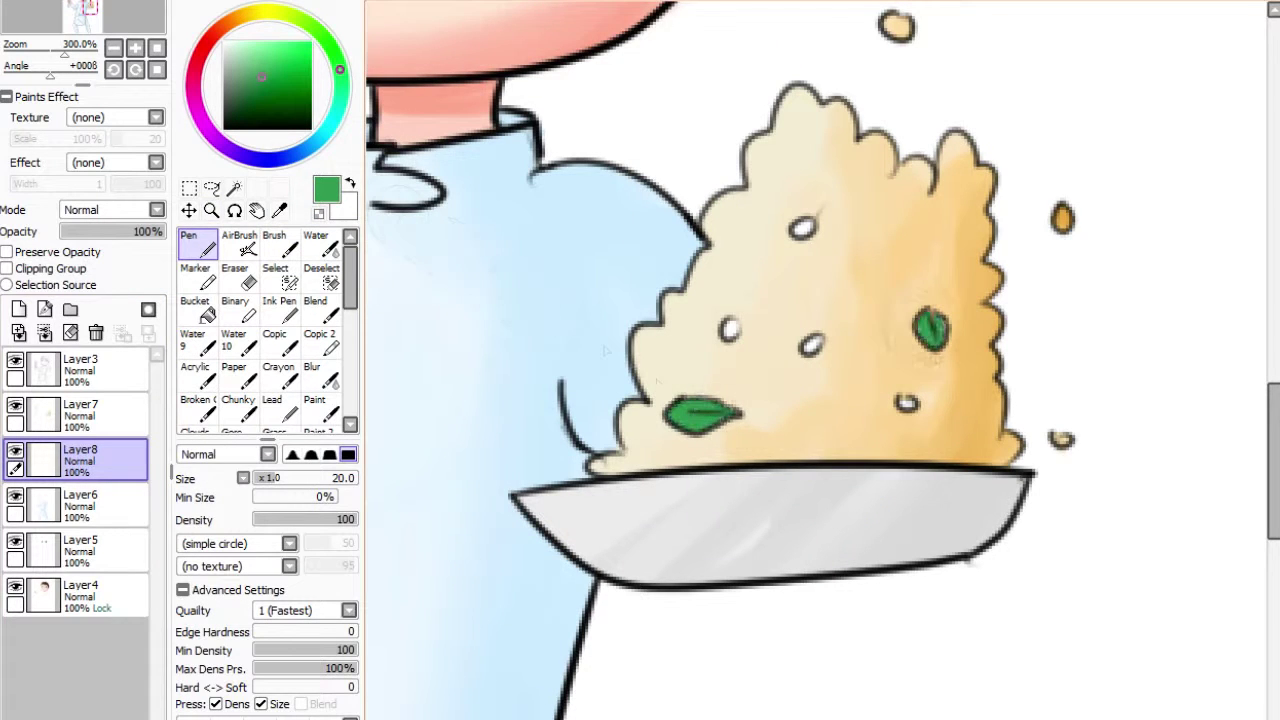
left_click_drag(918, 320, 944, 346)
left_click_drag(80, 370, 134, 484)
left_click(130, 478)
Color the four small bits in the food pink with a deeper rose tone on Layer8 using the Pen.
left_click(201, 51)
left_click(262, 49)
left_click(803, 228)
left_click(731, 329)
left_click(811, 344)
left_click(906, 403)
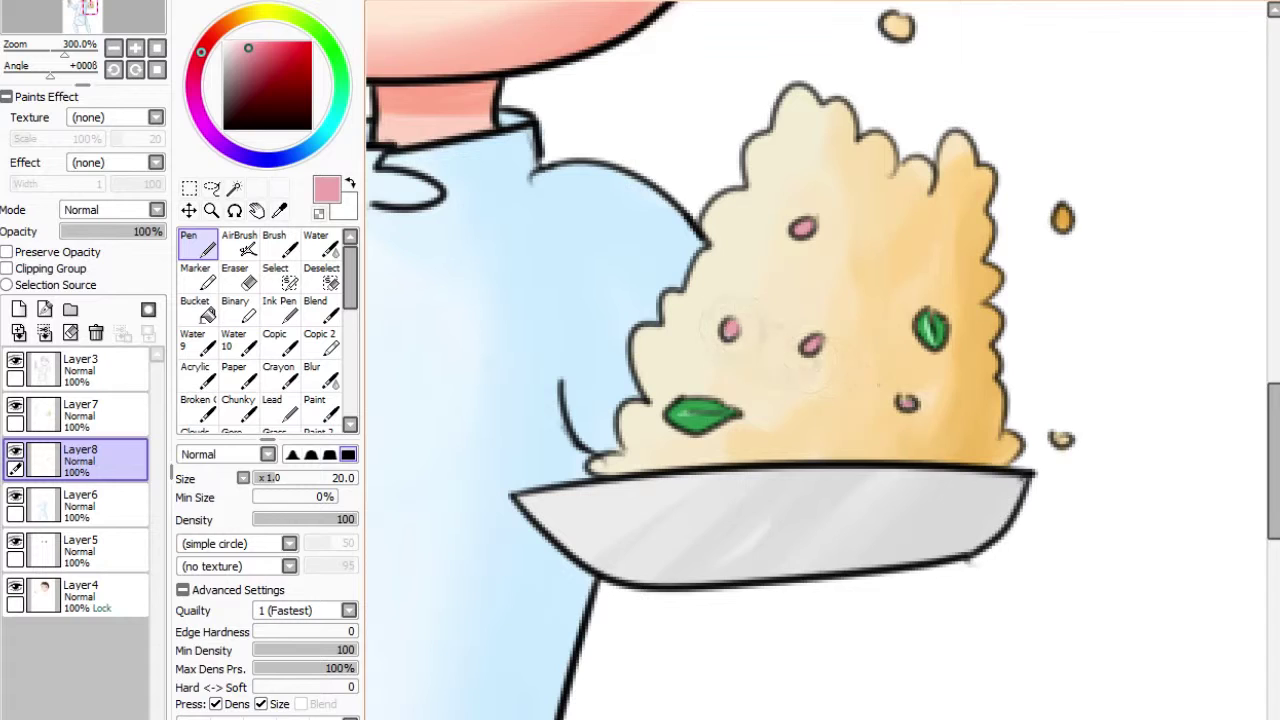
left_click(262, 49)
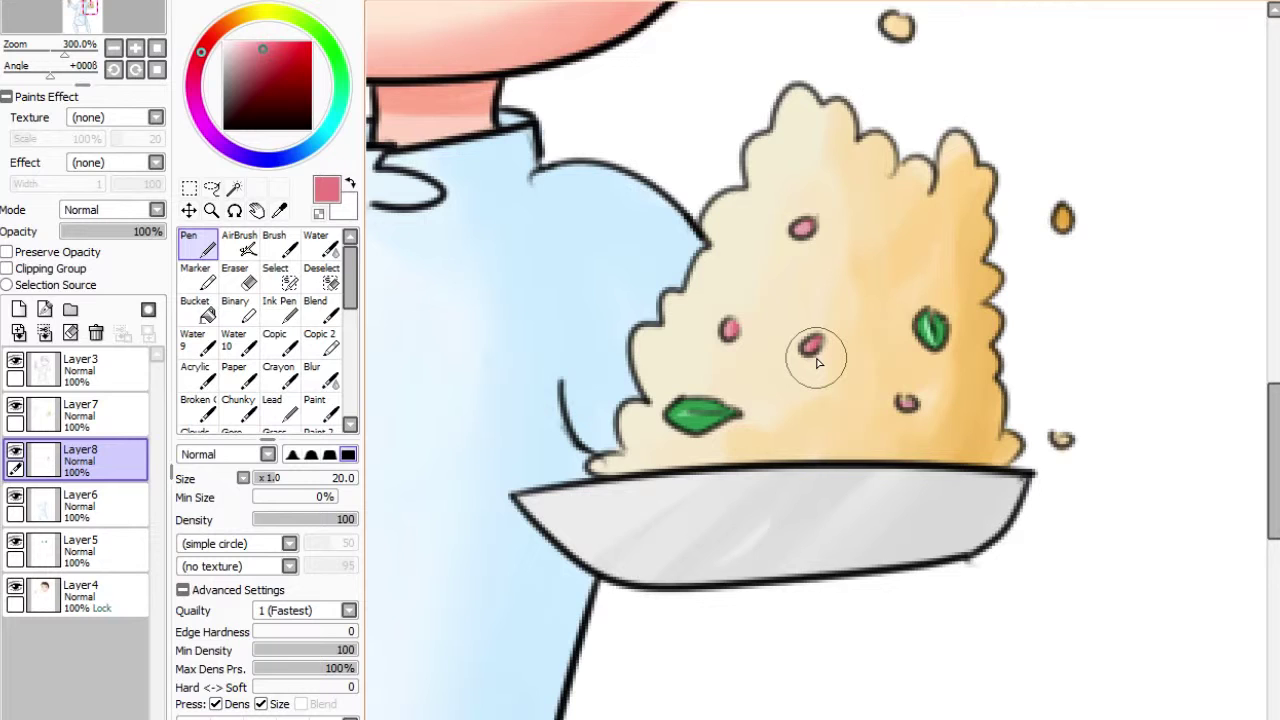
scroll(818, 362, "down", 3)
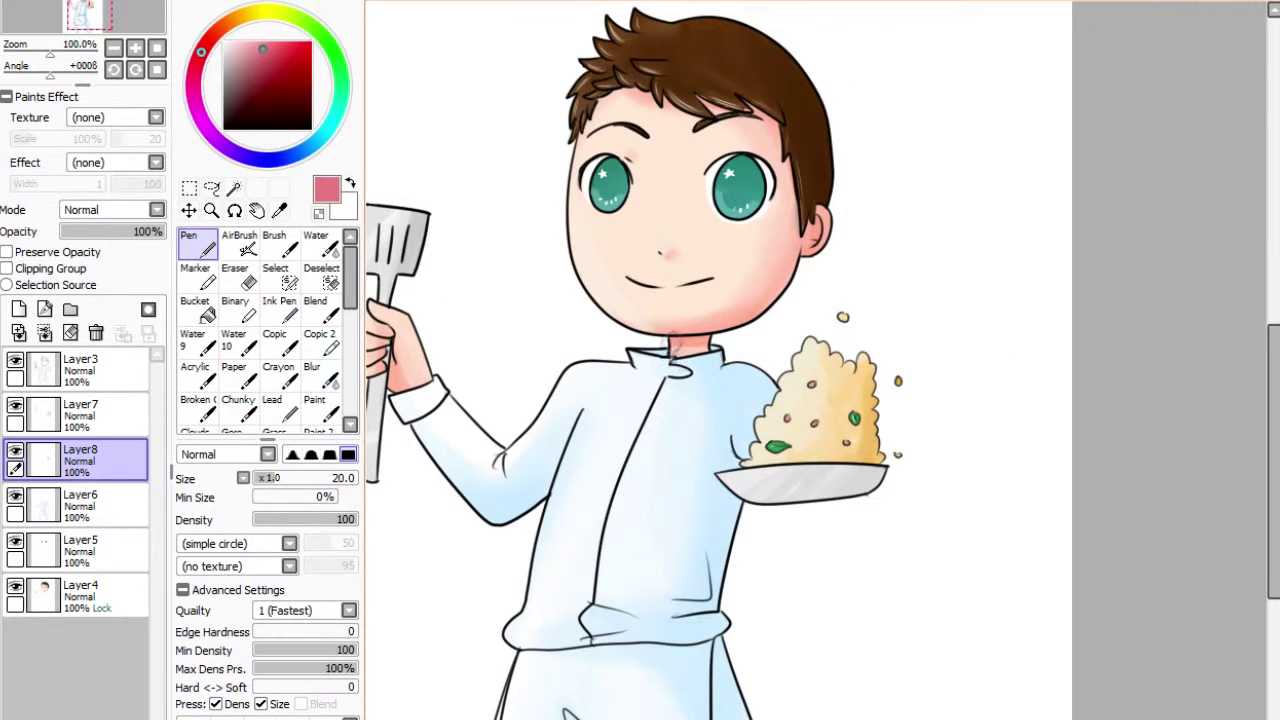
left_click_drag(402, 2, 432, 58)
key("ctrl+z")
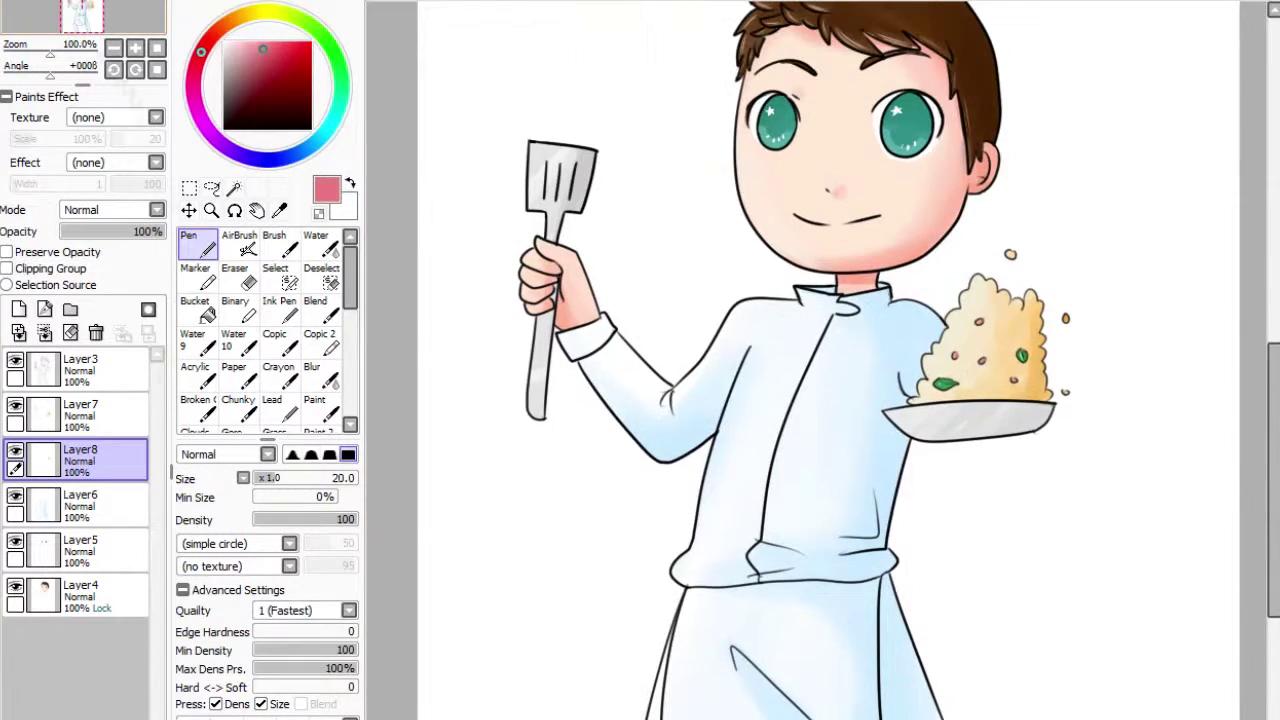
Select the sleeve cuff with the Magic Wand and tint it the uniform's light blue on Layer8 using the AirBrush at size 120.
left_click(80, 410)
left_click(234, 188)
left_click(586, 336)
left_click(80, 455)
left_click(279, 210)
left_click(640, 390)
left_click(239, 242)
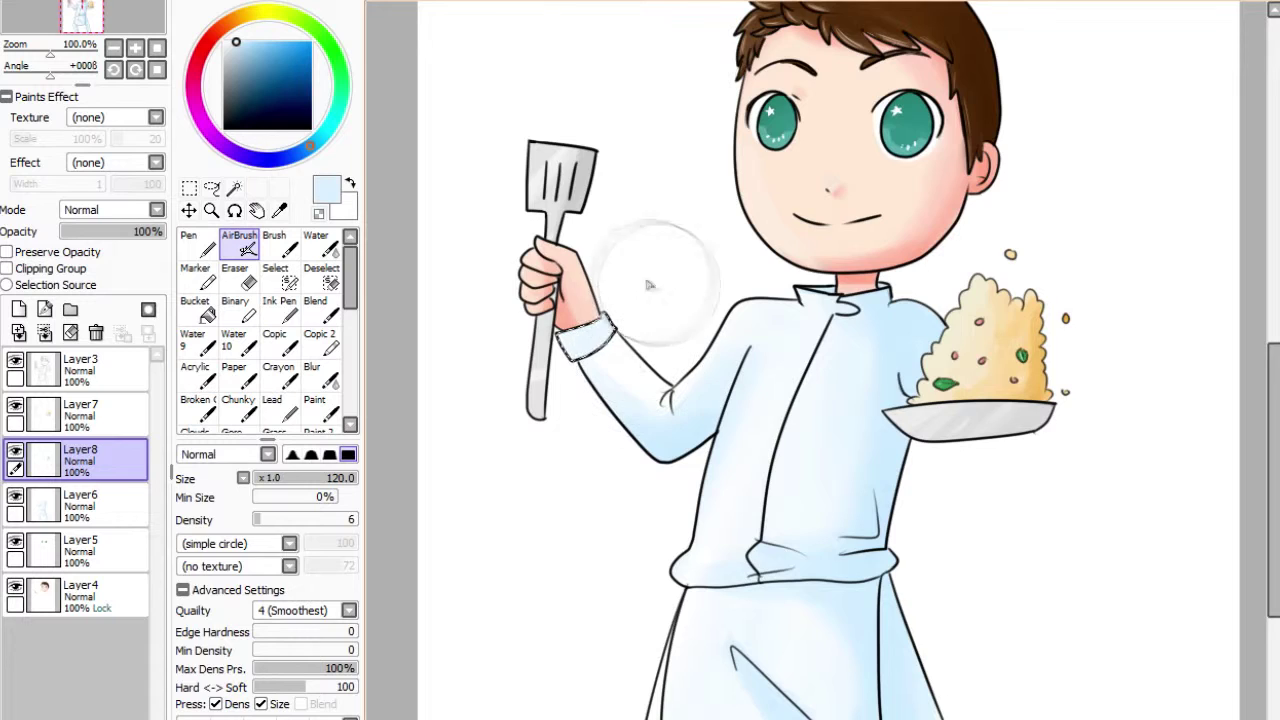
Merge the color layers into Layer4 and fill a new layer beneath it with solid green.
key("ctrl+minus")
left_click(100, 420)
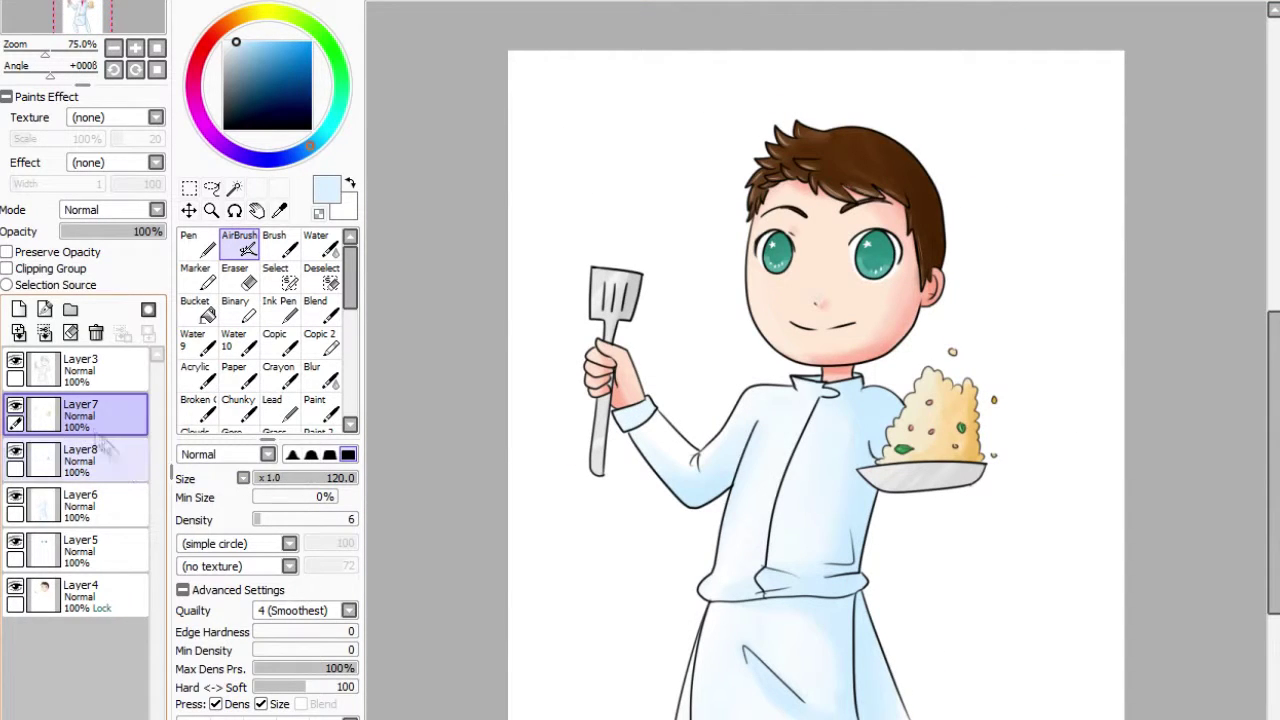
left_click(18, 333)
left_click(197, 242)
left_click(560, 100)
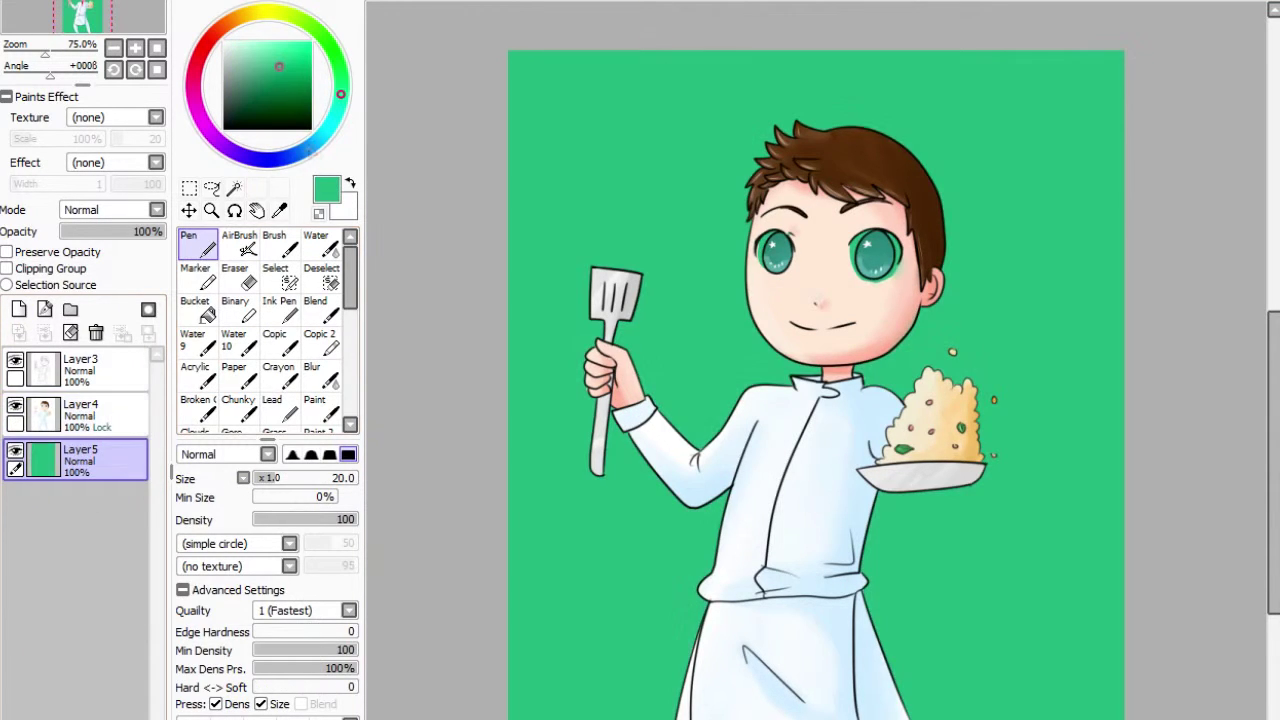
Paint white behind the see-through eye areas on a new layer above the green using the Pen at size 40, and hide the green layer.
left_click(18, 309)
left_click_drag(80, 415, 80, 460)
left_click(226, 44)
left_click(300, 477)
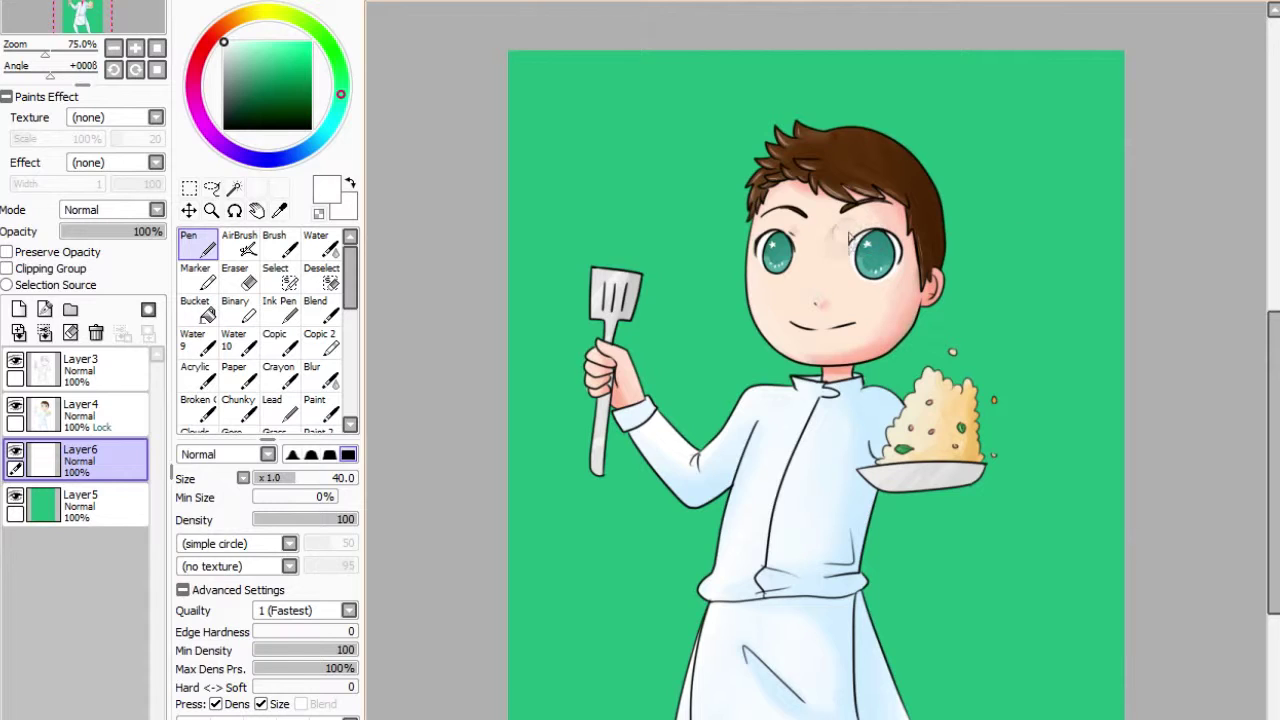
left_click(15, 495)
Hand-letter the artist's signature in near-black along the raised arm and shoulder on Layer6 with the Pen at size 4.
scroll(702, 448, "up", 4)
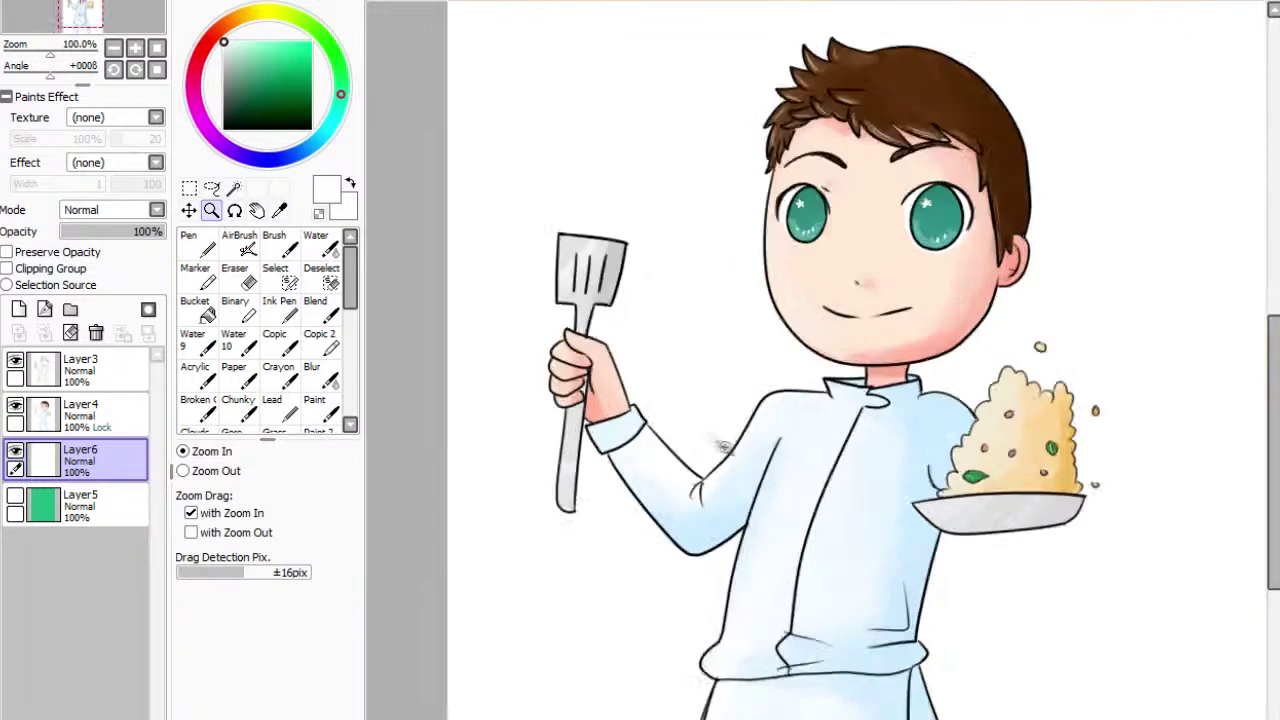
left_click(238, 121)
mouse_move(617, 392)
left_mouse_down()
mouse_move(645, 440)
mouse_move(720, 350)
mouse_move(815, 185)
mouse_move(960, 80)
mouse_move(1065, 105)
left_mouse_up()
scroll(815, 360, "down", 4)
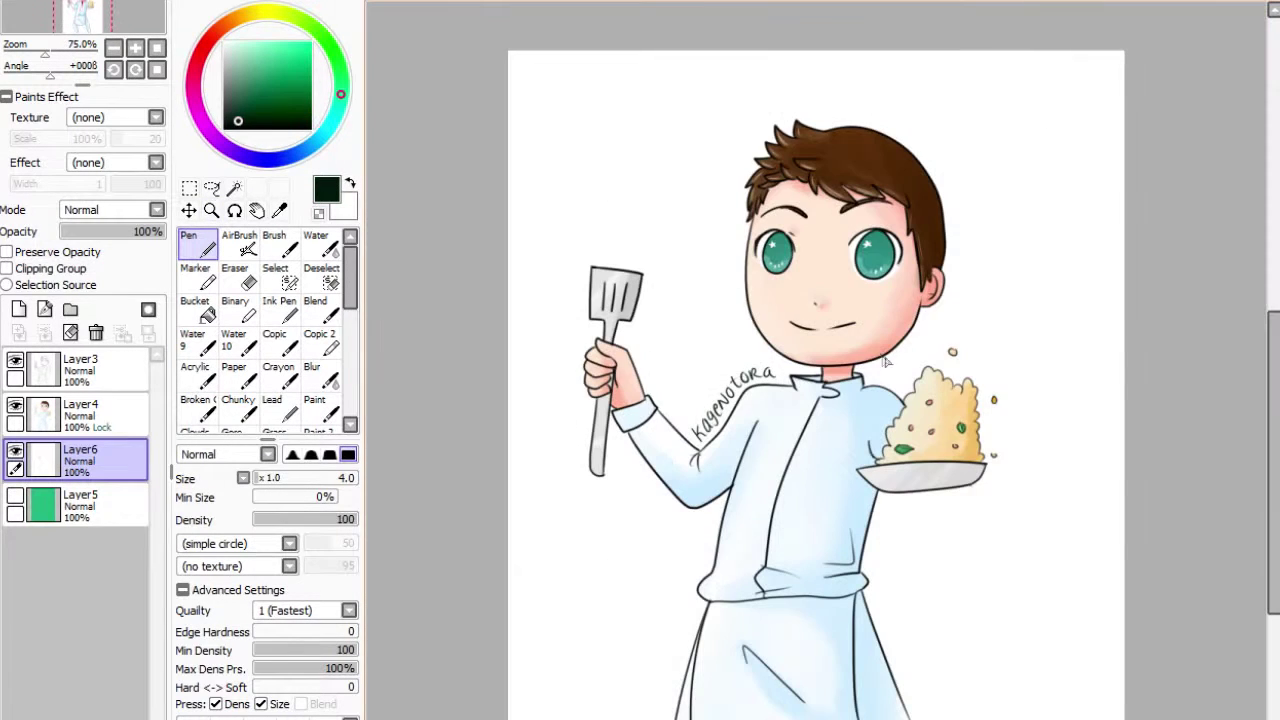
Airbrush pale yellow and cream light over the selected figure on a new layer above the line art at sizes 300 and 500, and deselect.
left_click(7, 252)
left_click(18, 309)
left_click(239, 242)
left_click(233, 41)
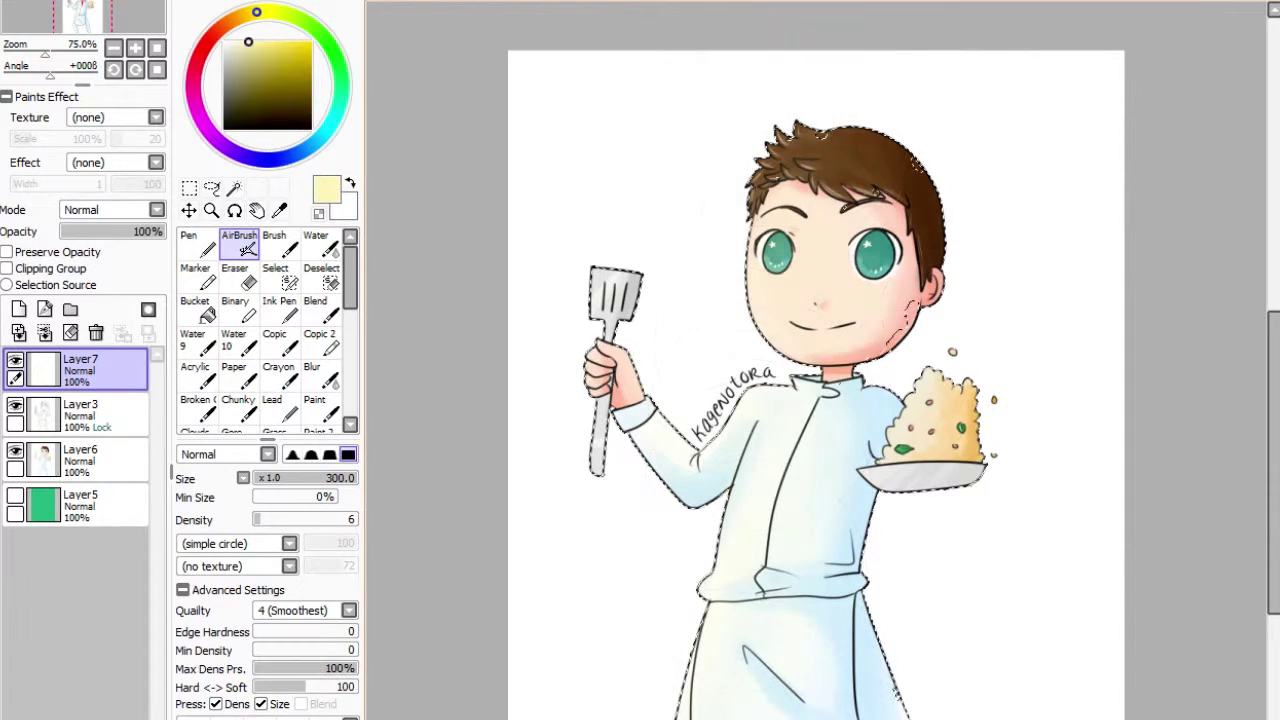
left_click(239, 41)
mouse_move(640, 500)
left_mouse_down()
mouse_move(850, 170)
mouse_move(800, 380)
left_mouse_up()
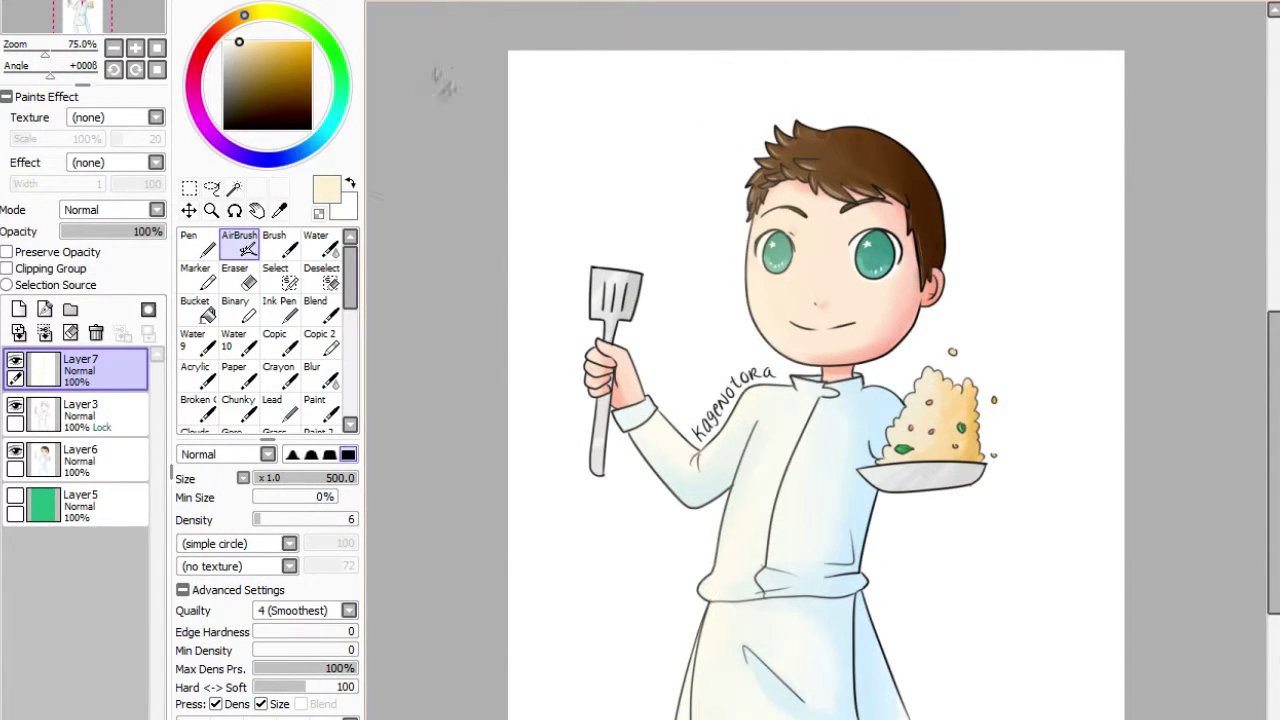
key("ctrl+d")
Make the green Layer5 active and save the finished drawing with Save As.
left_click(15, 505)
key("alt+f")
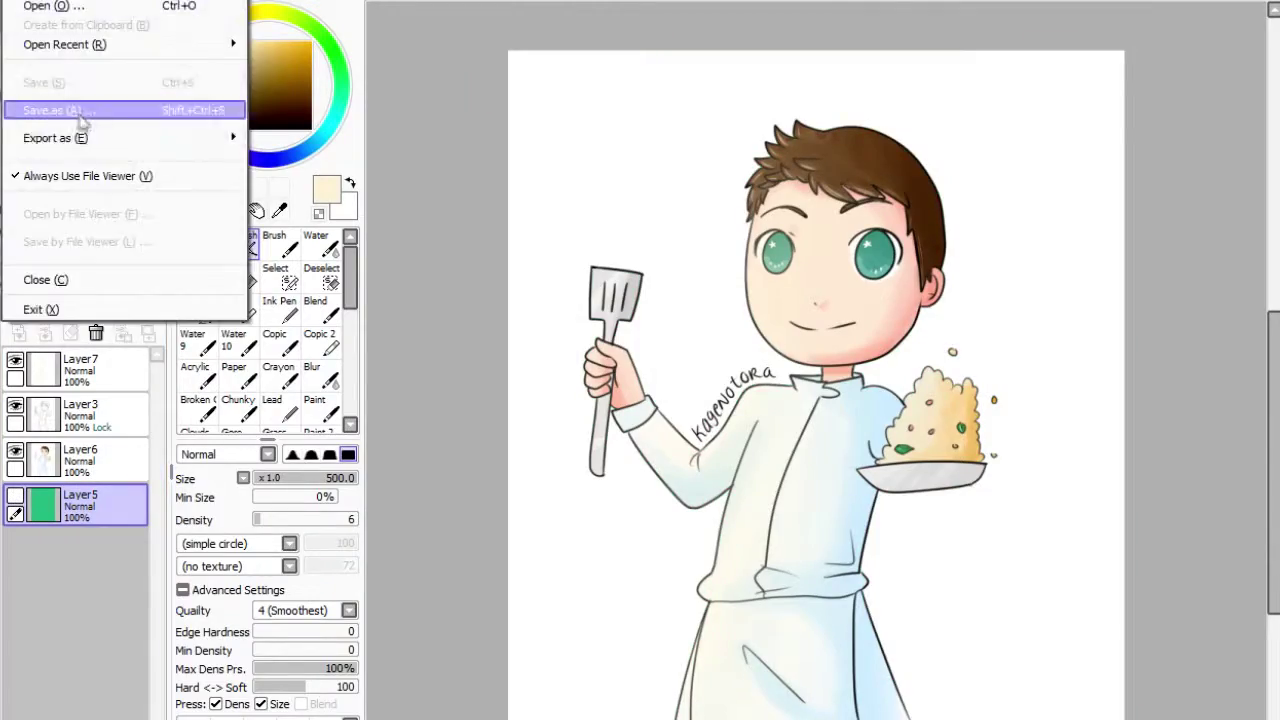
left_click(40, 106)
key("Return")
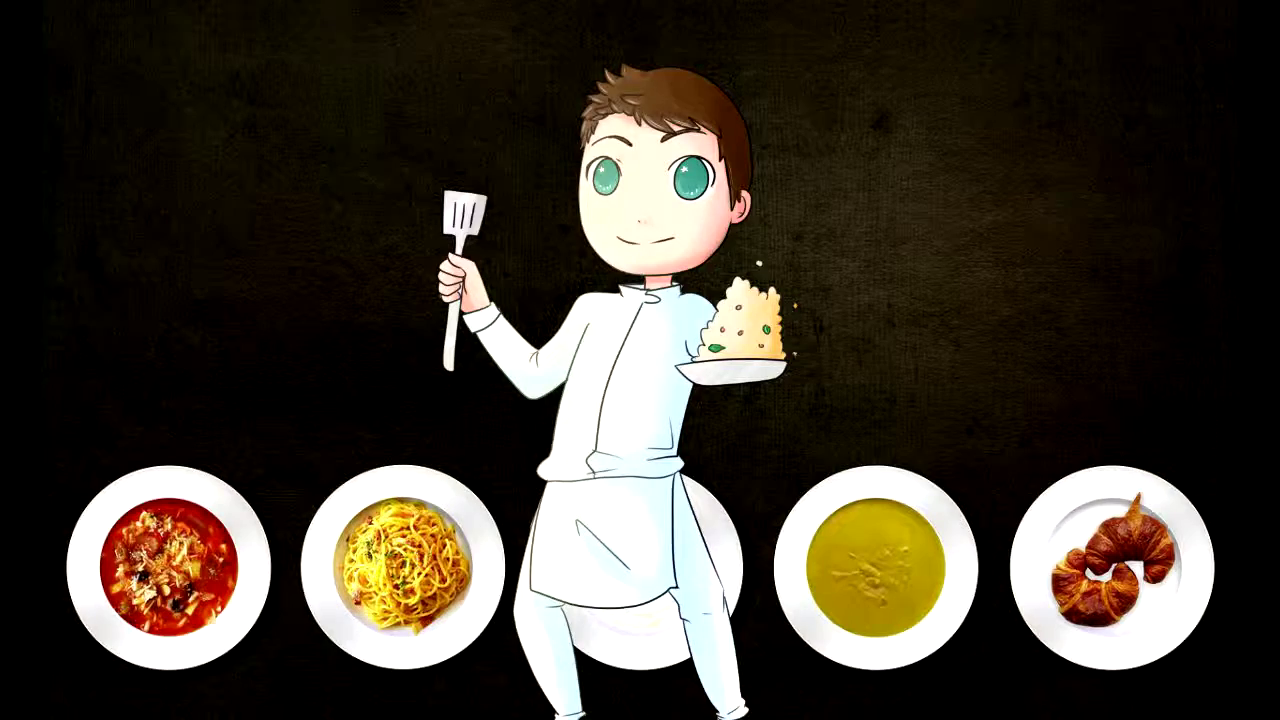